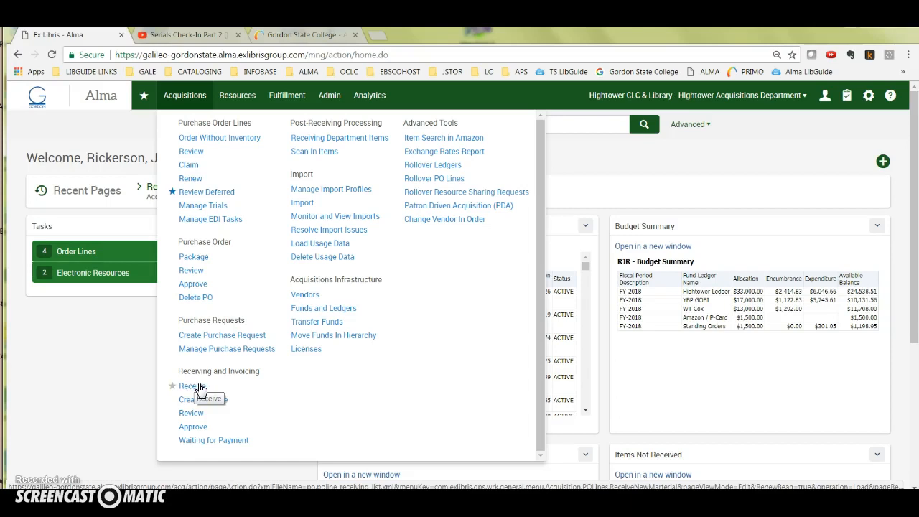
Step: Open the list of material to receive and display the received items for the American journal of physics order line
left_click(193, 387)
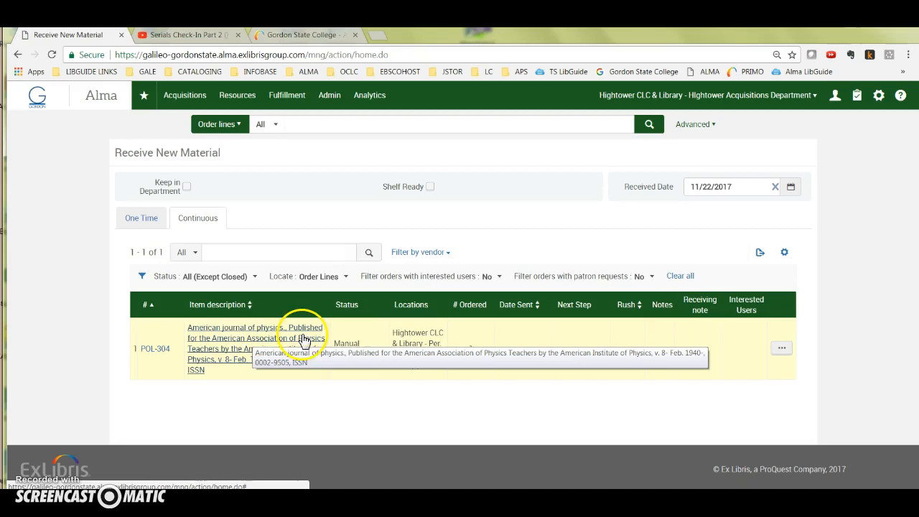
left_click(782, 348)
left_click(729, 369)
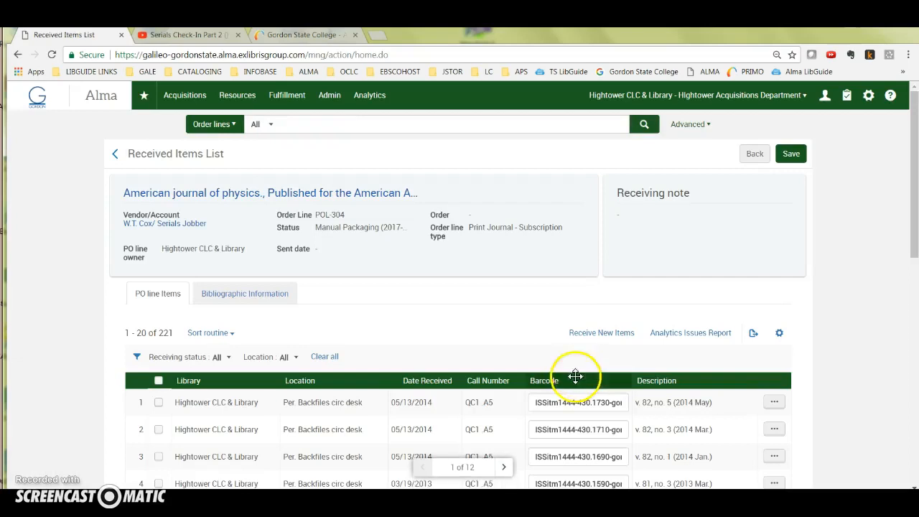
Step: Examine the sorting and receiving-status options of the received items list and look through the issues on its first page
left_click(225, 333)
left_click(322, 379)
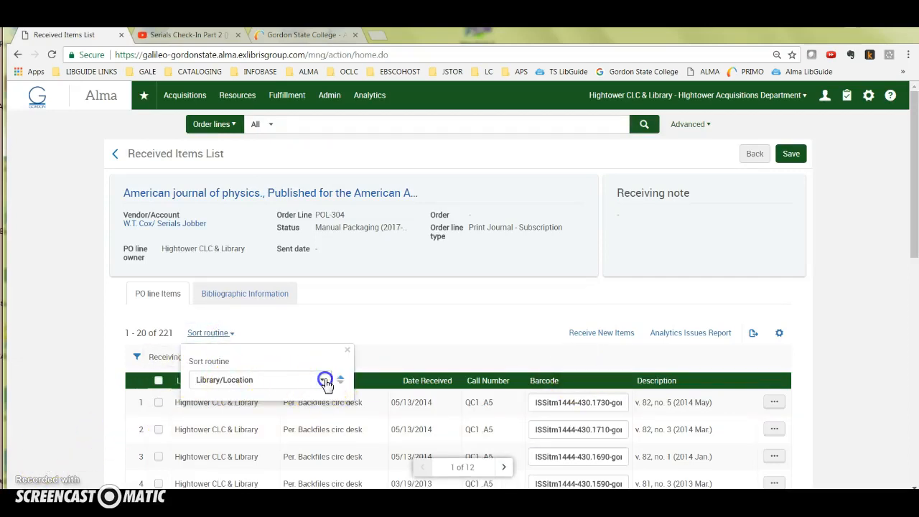
left_click(367, 366)
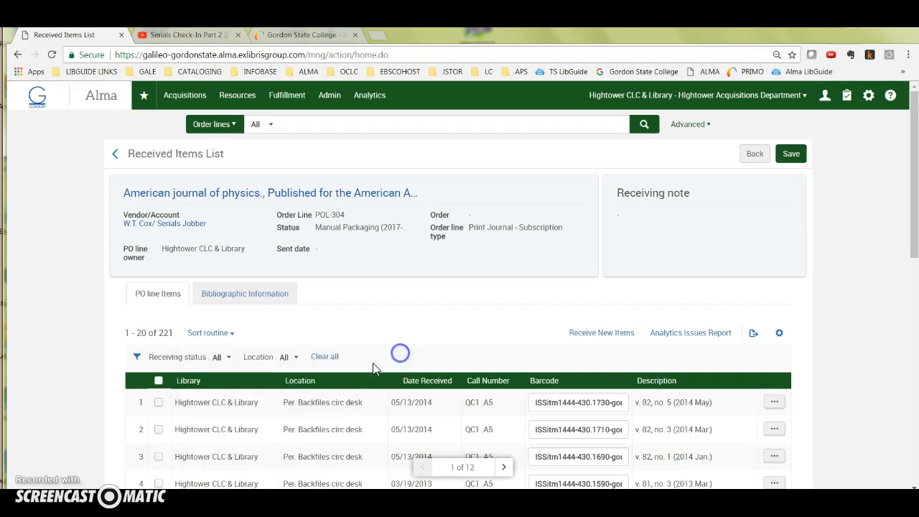
left_click(224, 357)
left_click(239, 414)
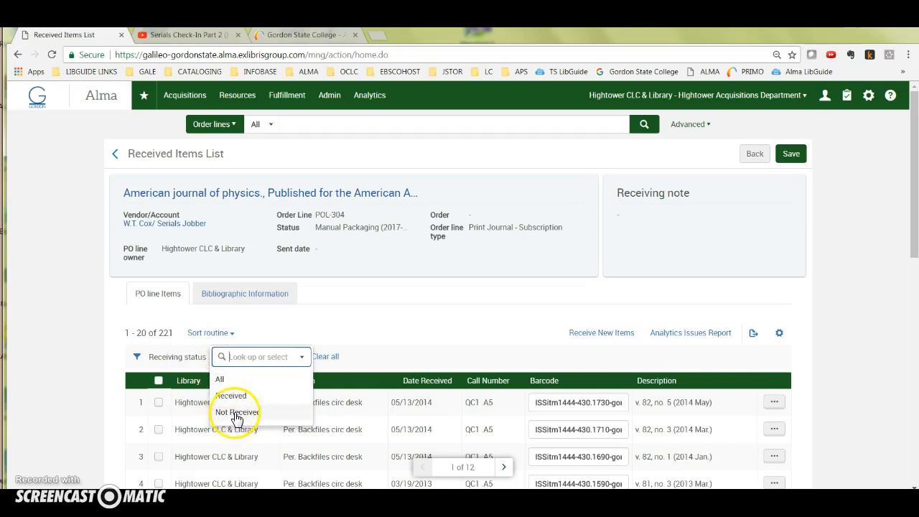
left_click(419, 349)
scroll(416, 350, "down", 3)
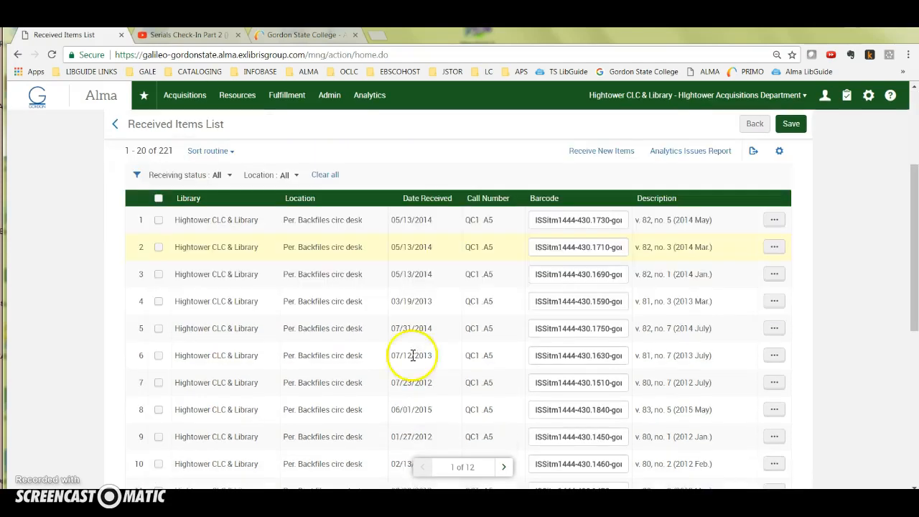
scroll(453, 374, "down", 3)
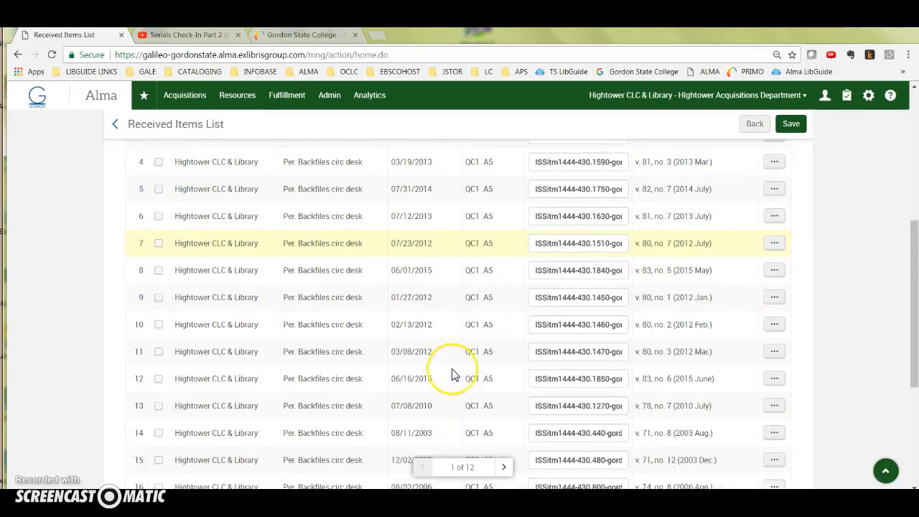
scroll(454, 374, "down", 3)
scroll(453, 373, "up", 9)
Step: Filter the American journal of physics items to the receiving status Not Received
left_click(306, 388)
left_click(224, 357)
left_click(241, 415)
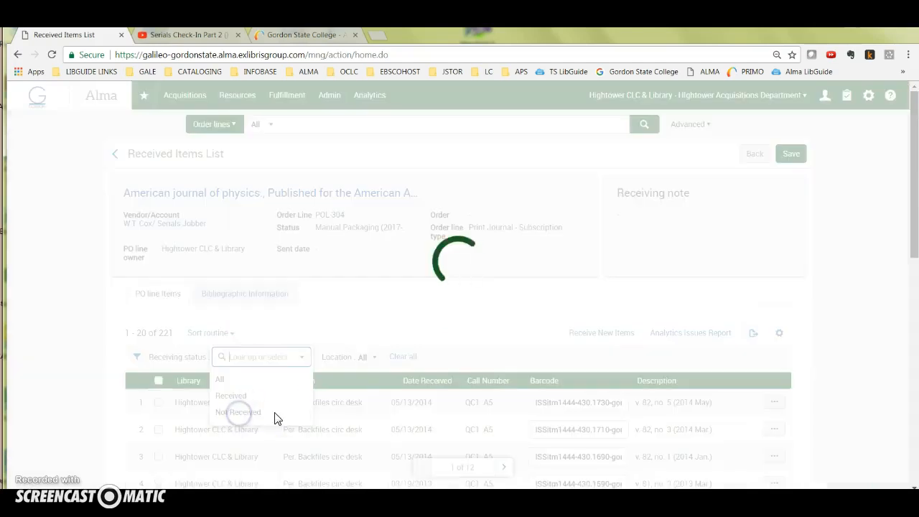
Step: Examine the unreceived issues, including the description and barcode field of v.86:no.1(2018:Jan.)
scroll(290, 421, "down", 1)
scroll(290, 420, "down", 3)
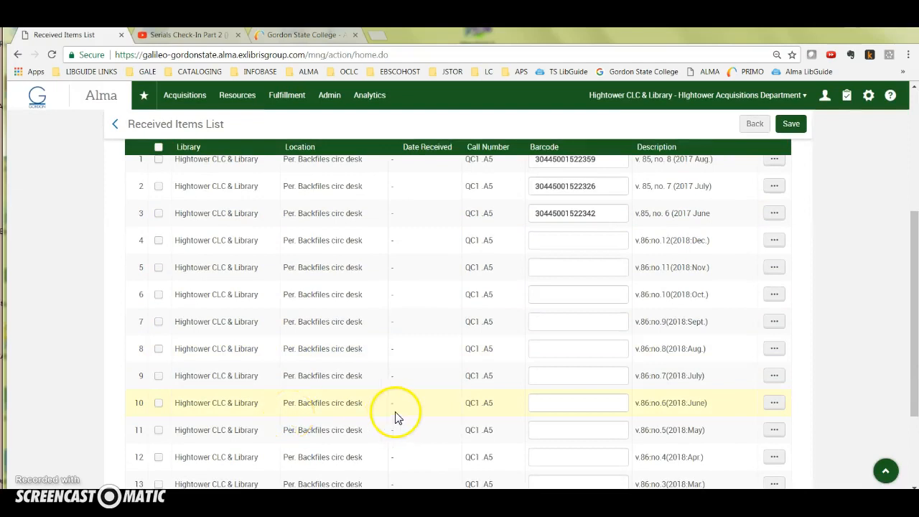
scroll(403, 420, "down", 2)
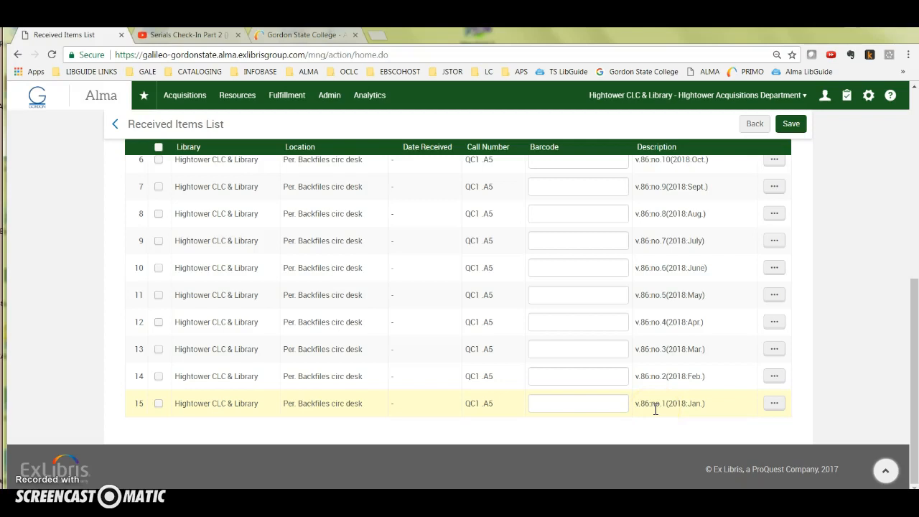
left_click(628, 408)
left_click(644, 413)
left_click(577, 406)
left_click(550, 405)
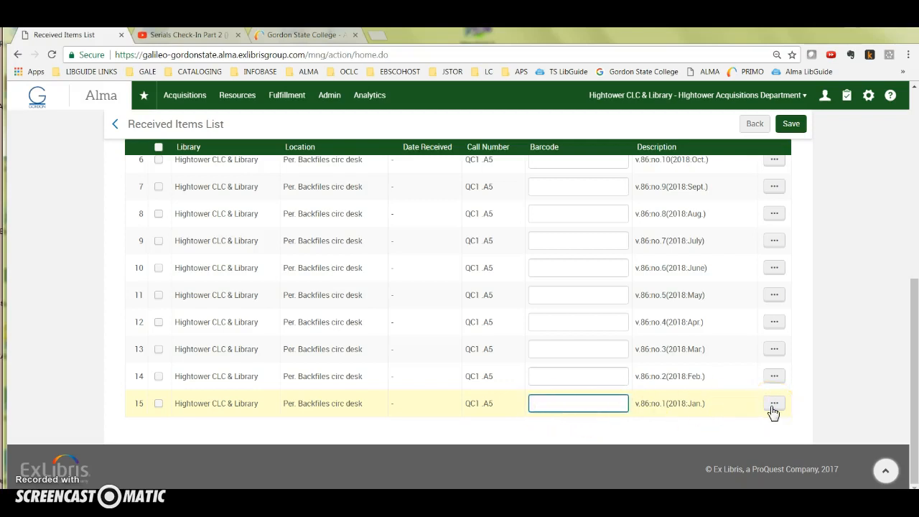
scroll(793, 412, "up", 5)
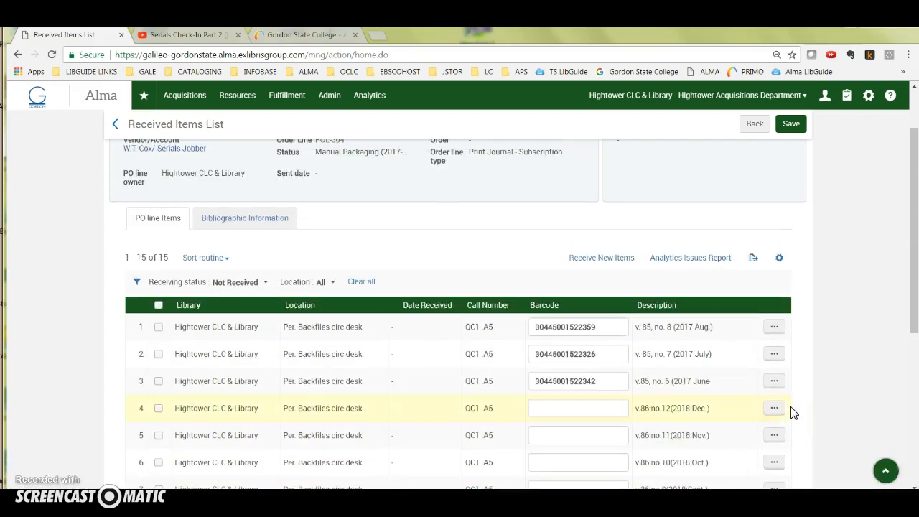
Step: Return to the home page and search the order lines for "archives of psychiatric nursing"
left_click(37, 96)
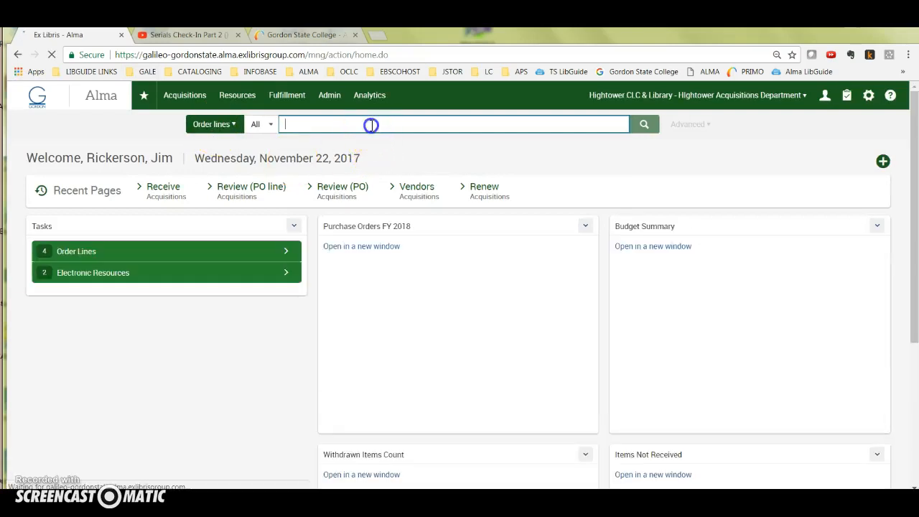
left_click(371, 125)
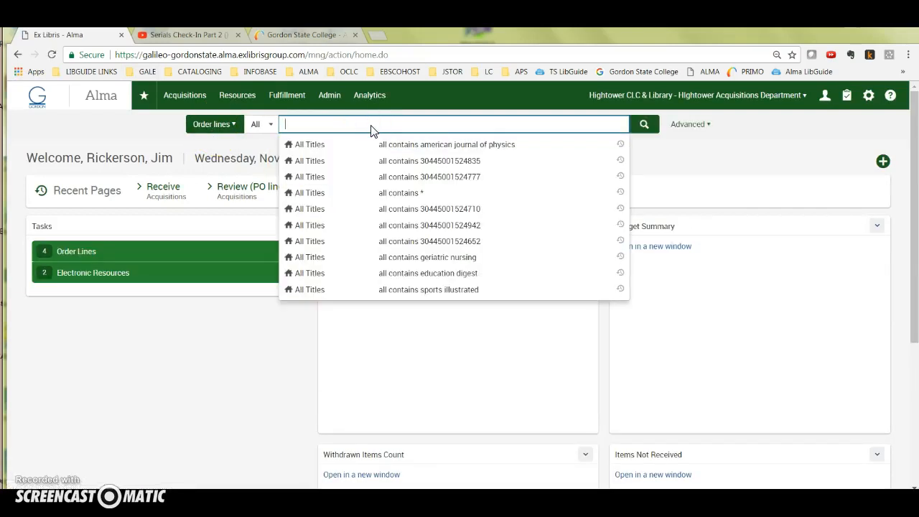
type("archives of psychi")
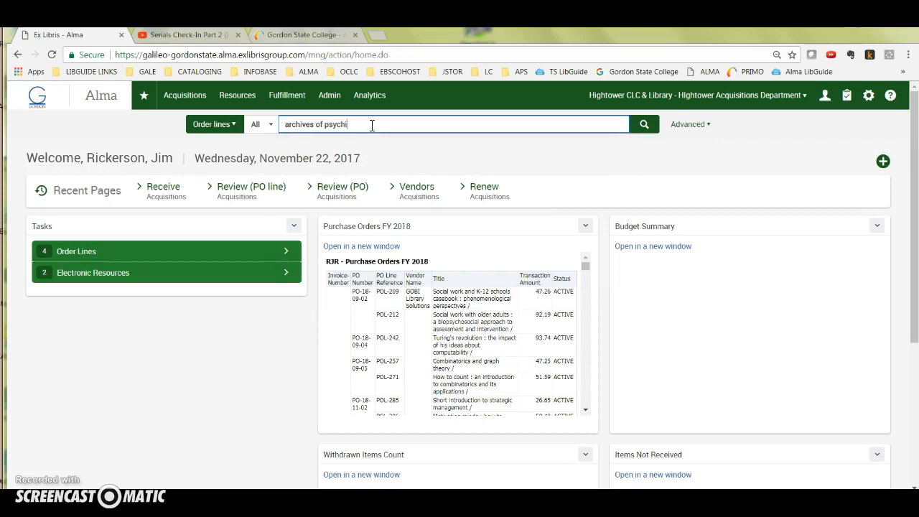
type("atric nursing")
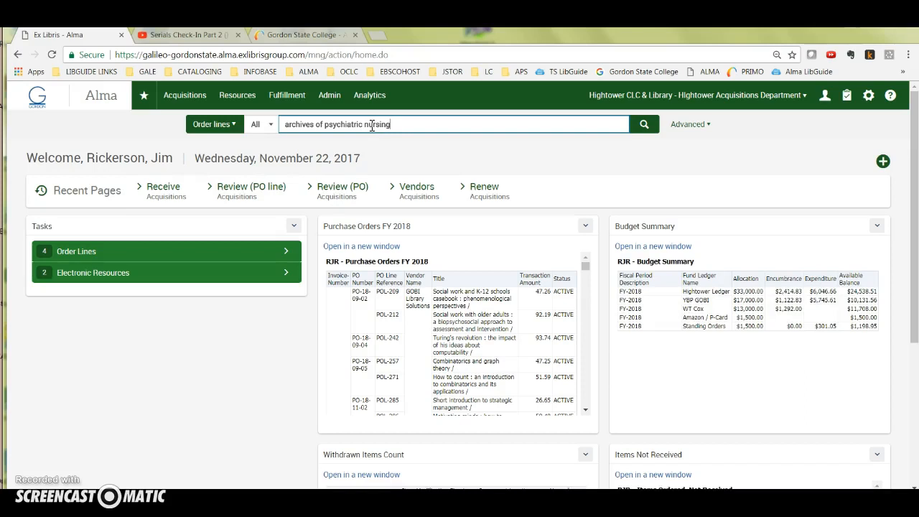
left_click(645, 124)
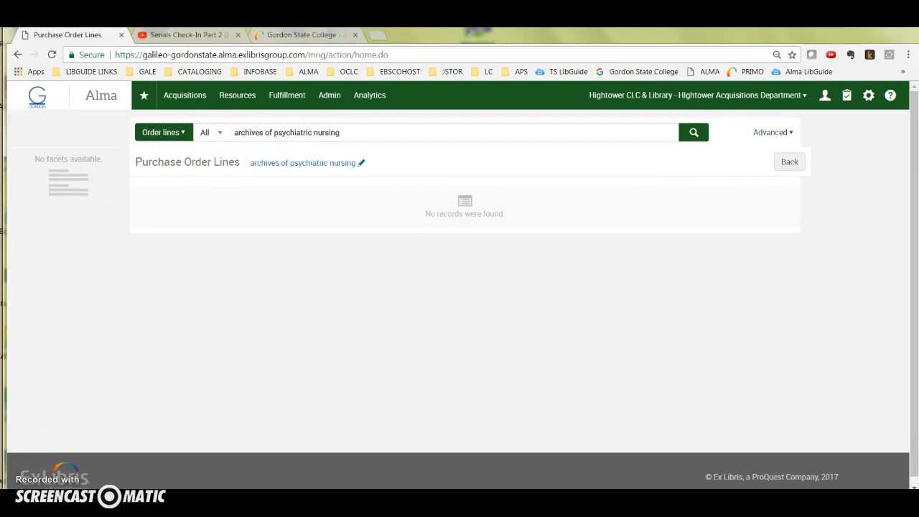
Step: Search all titles for "archives of psychiatric nursing" and display the journal's physical holdings
left_click(185, 135)
left_click(153, 151)
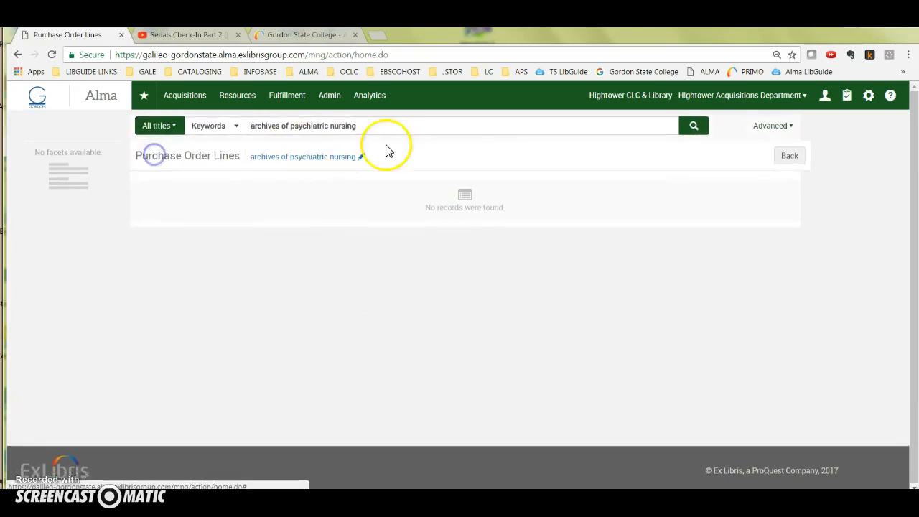
left_click(700, 129)
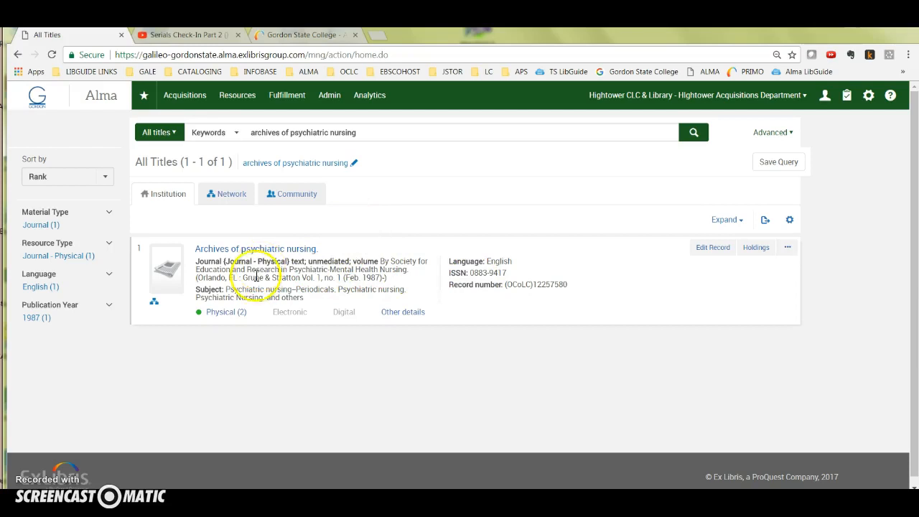
left_click(228, 313)
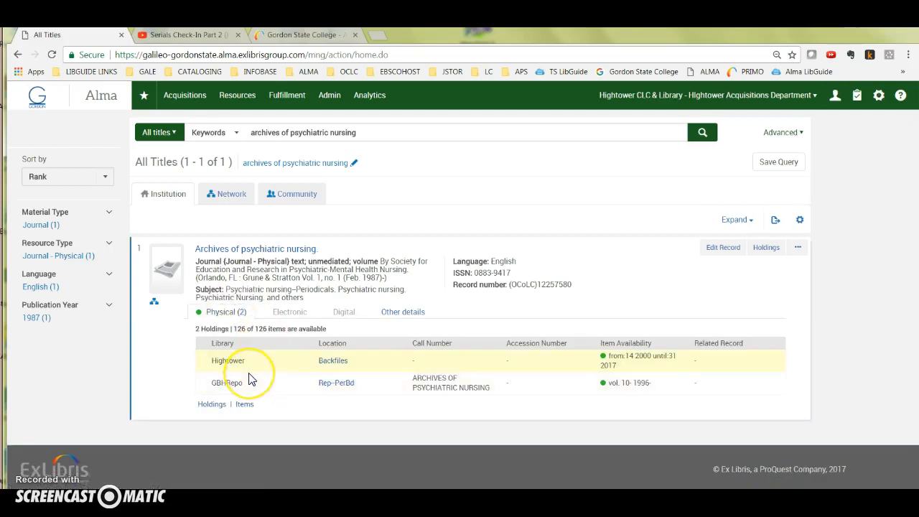
left_click(344, 392)
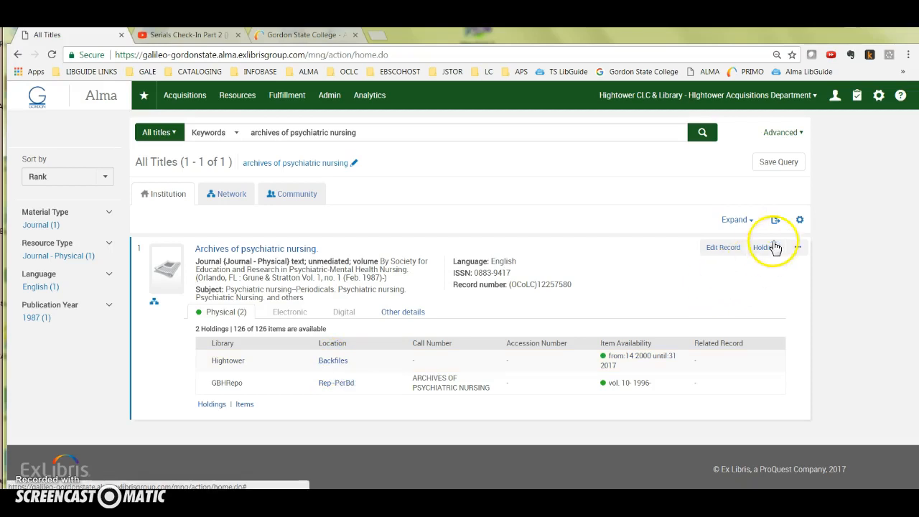
Step: Create a Print Journal - Subscription PO line for Archives of psychiatric nursing with inventory assigned manually
left_click(798, 247)
left_click(724, 285)
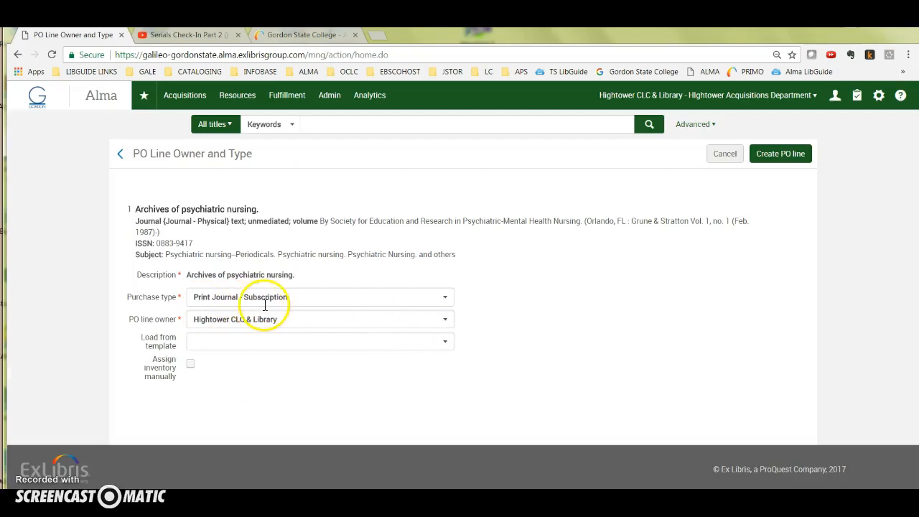
left_click(191, 363)
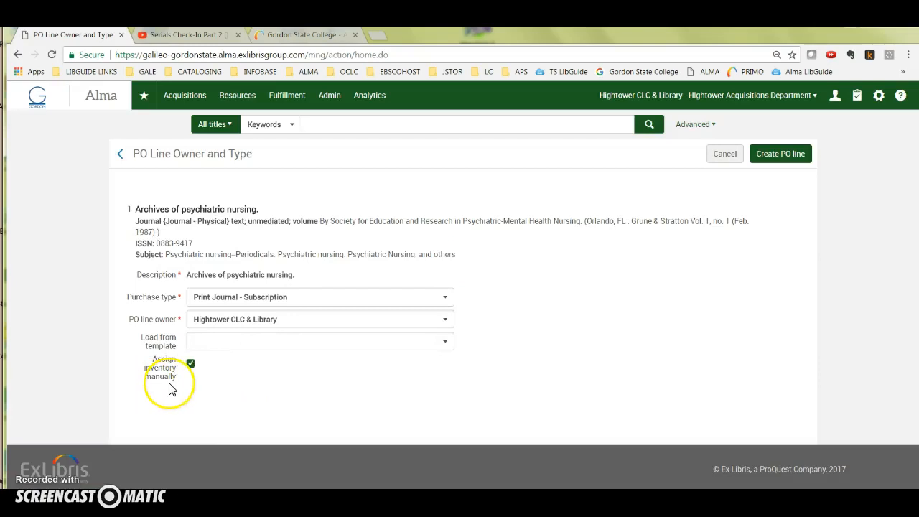
left_click(781, 157)
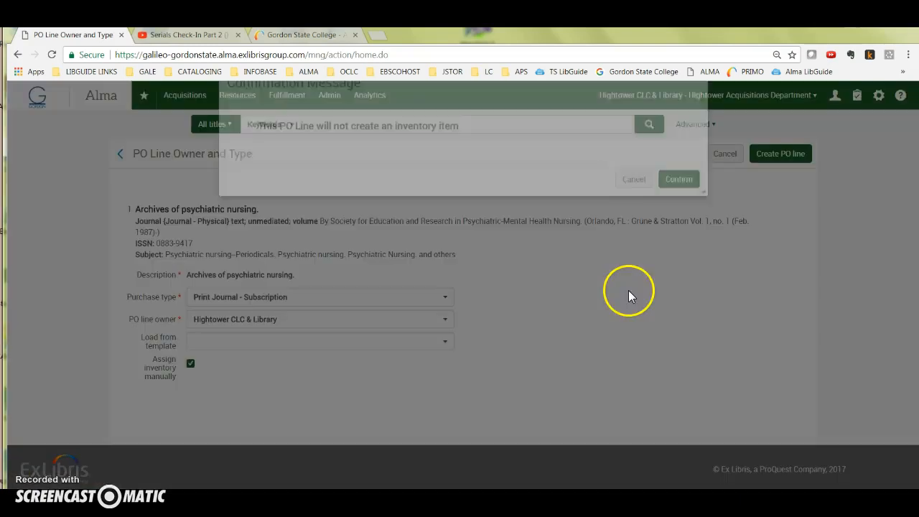
left_click(678, 213)
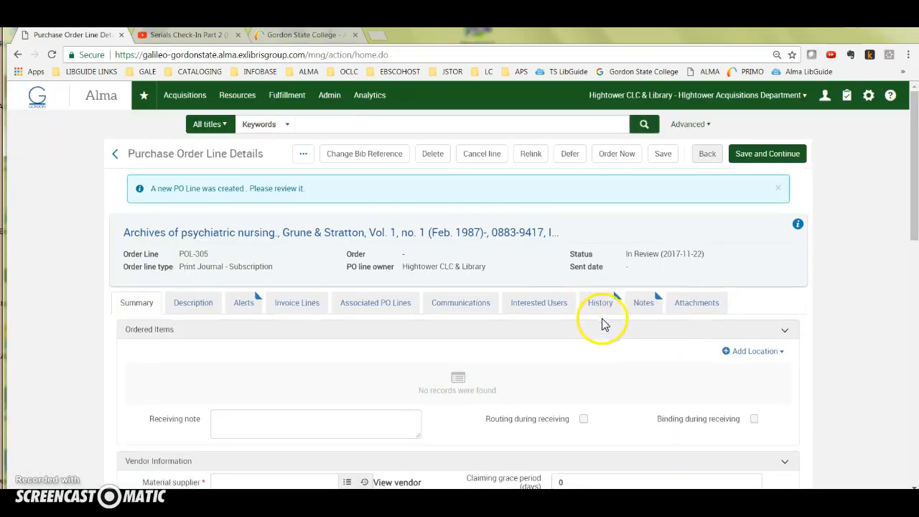
Step: Add one holding to the ordered items at the Hightower CLC & Library location Per. Backfiles circ desk
left_click(751, 351)
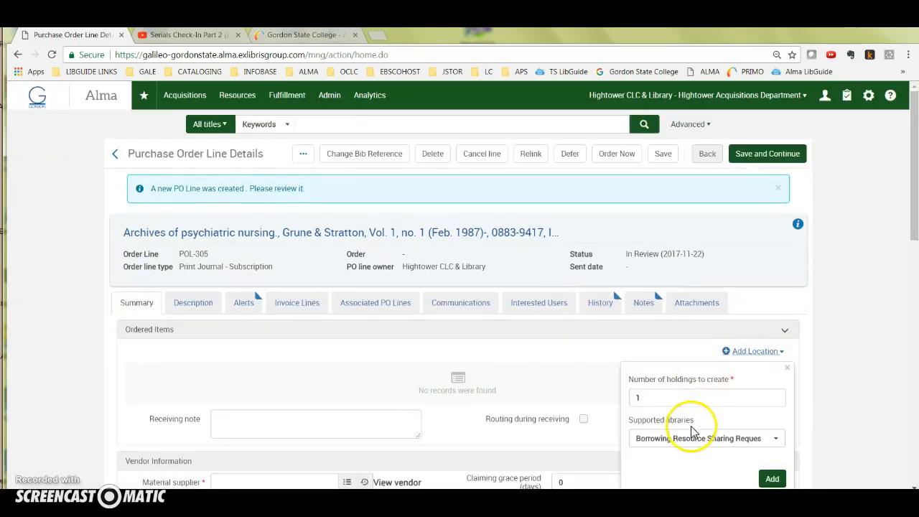
scroll(693, 431, "down", 2)
left_click(702, 316)
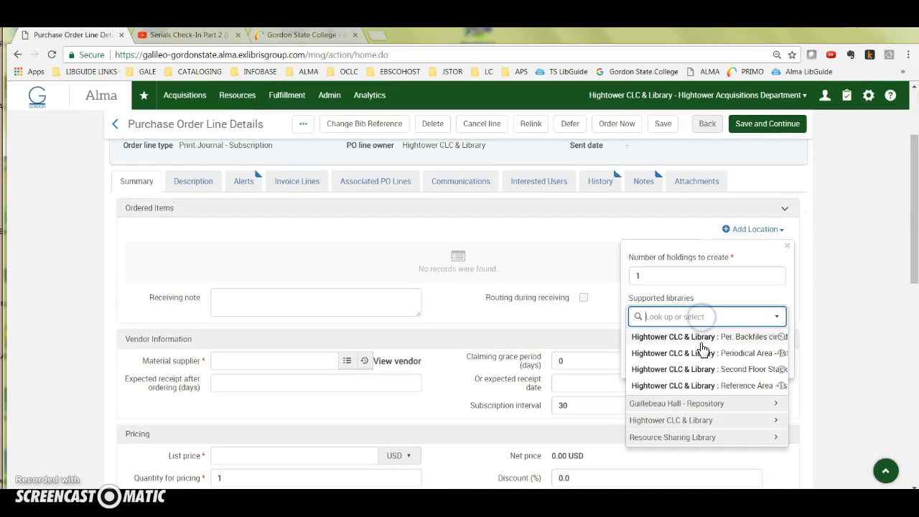
left_click(741, 404)
left_click(732, 336)
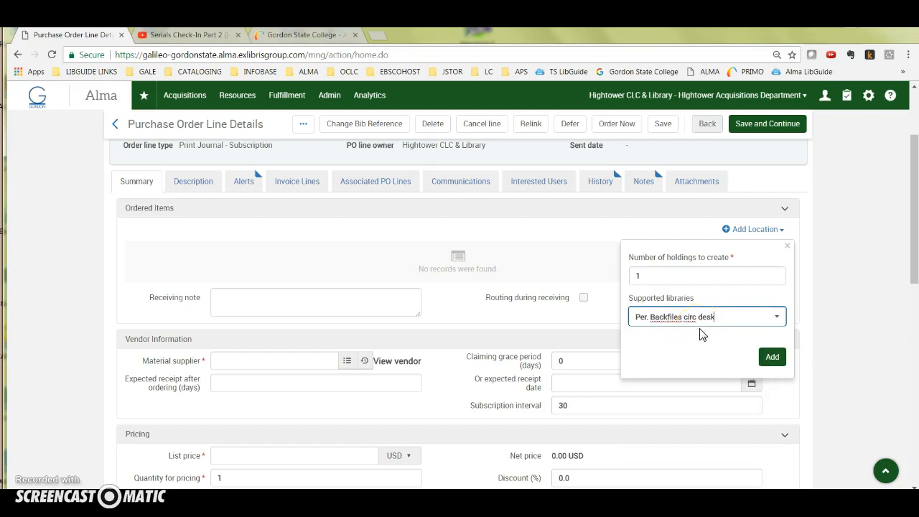
left_click(770, 357)
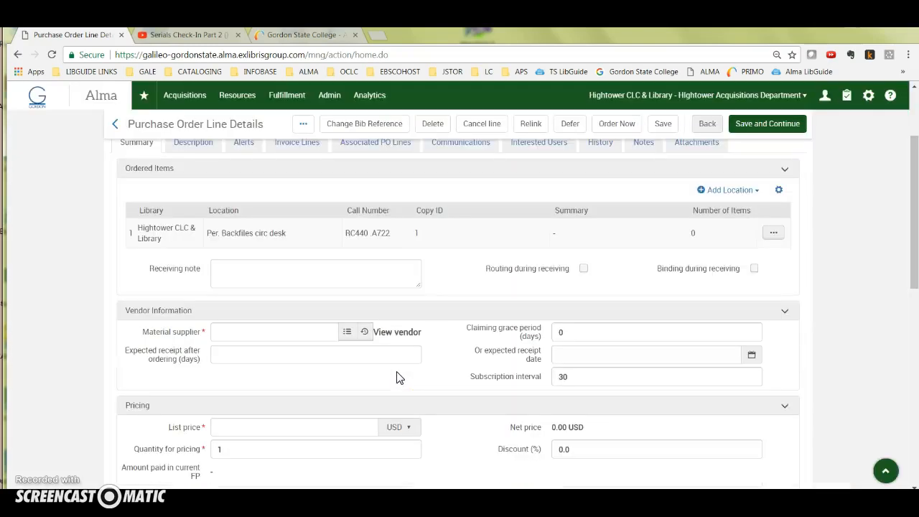
Step: Set the PO line's material supplier to the WTCOX/WTCOX vendor account
scroll(400, 379, "down", 3)
left_click(346, 213)
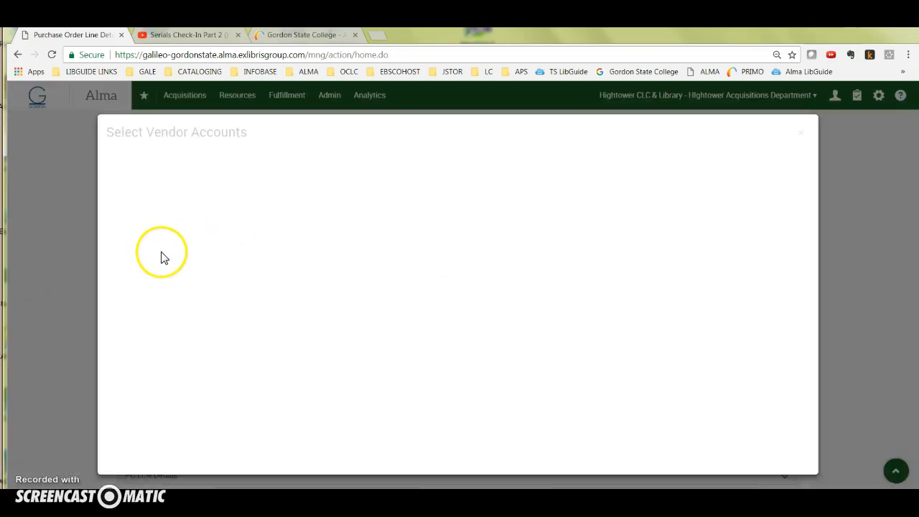
scroll(181, 447, "down", 2)
left_click(177, 406)
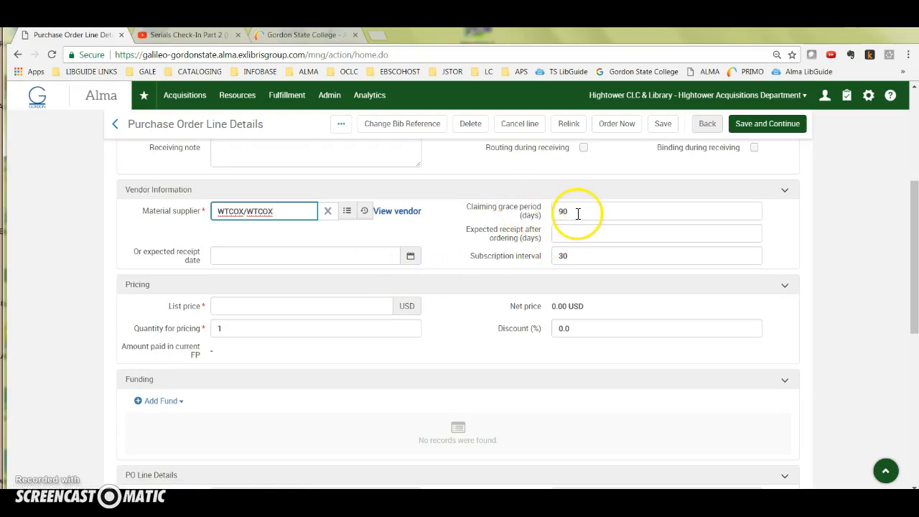
Step: Consult the system calendar for November and December 2017 and set the expected receipt after ordering to 45 days
left_click_drag(576, 213, 548, 212)
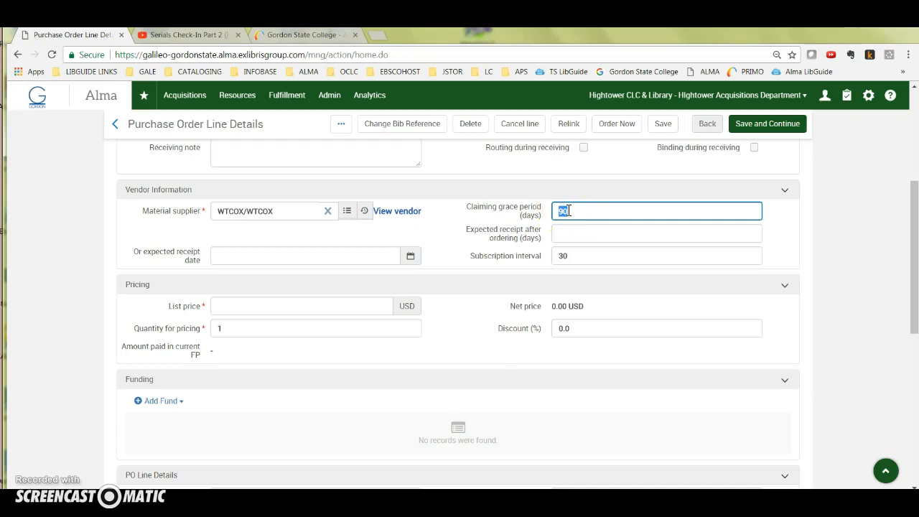
left_click(572, 256)
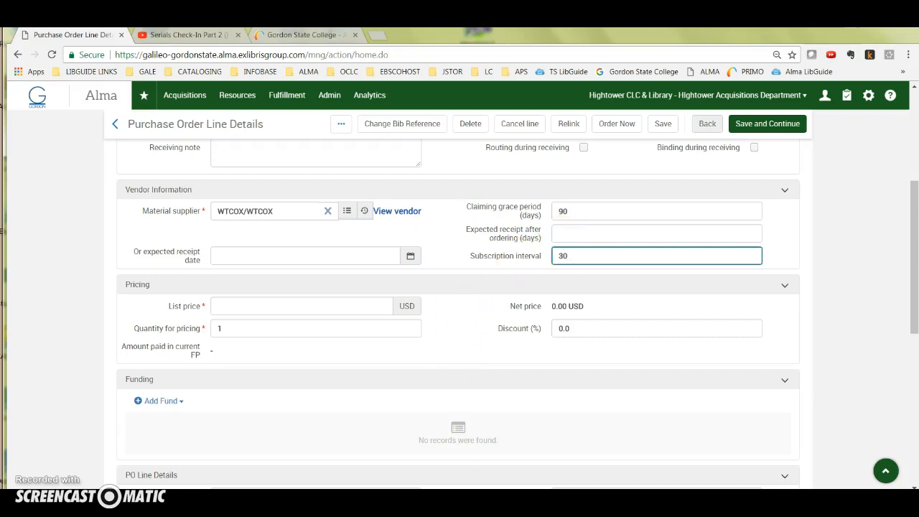
left_click(881, 507)
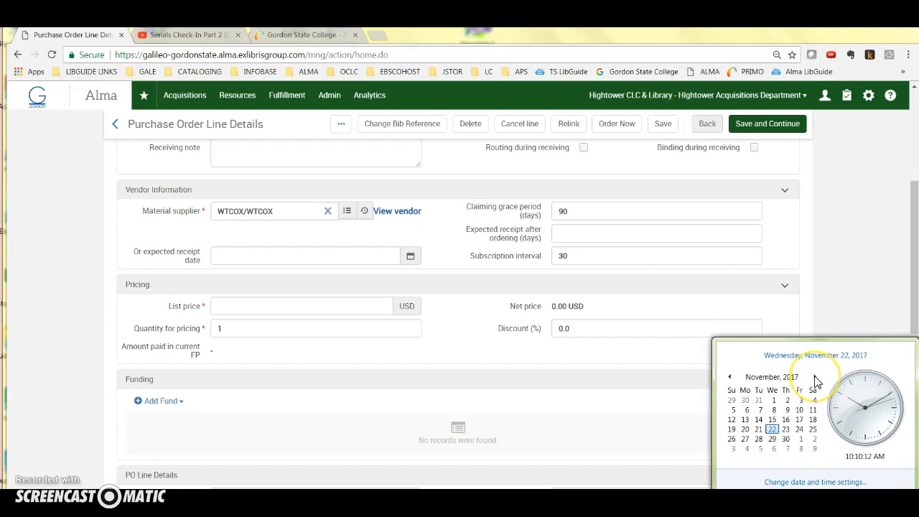
left_click(814, 377)
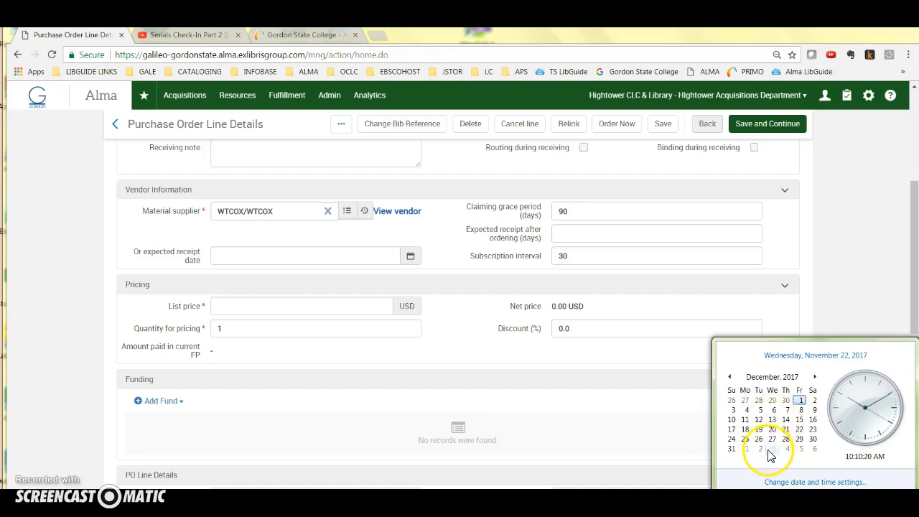
left_click(580, 410)
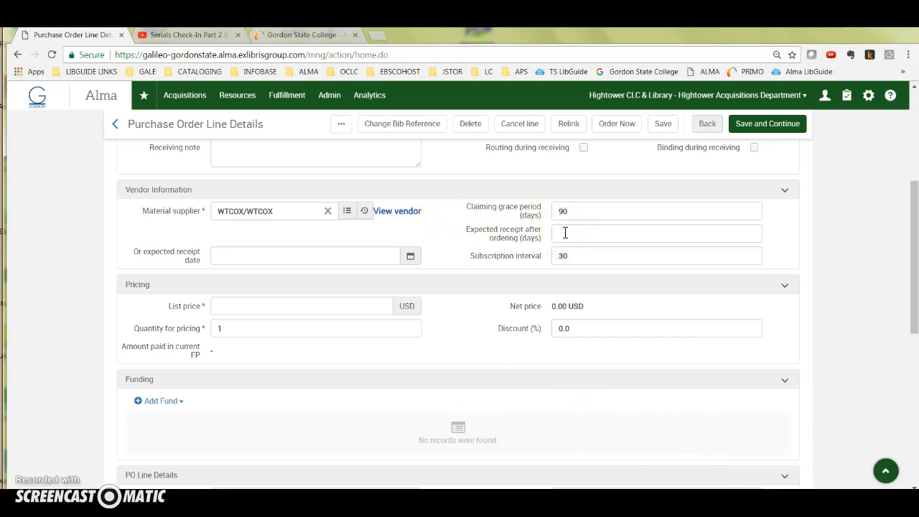
left_click(577, 232)
type("45")
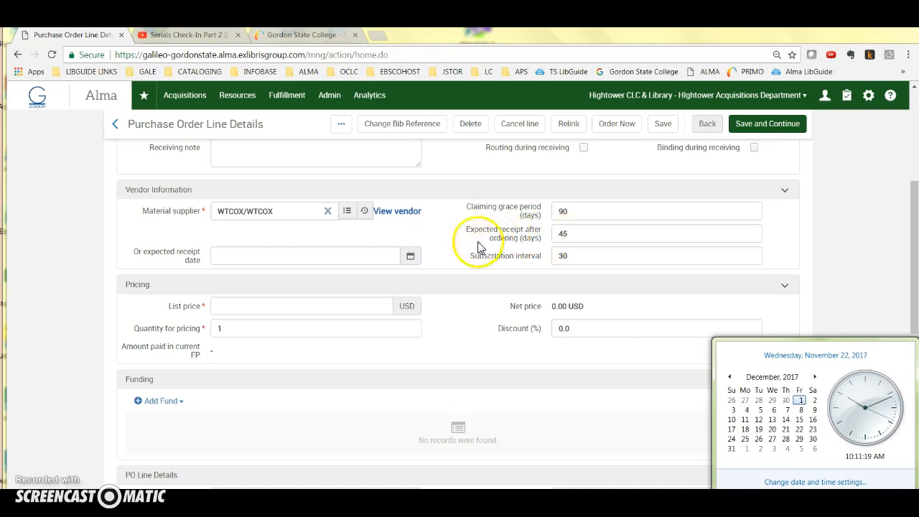
Step: Set the PO line's expected receipt date to 02/03/2017
left_click(410, 257)
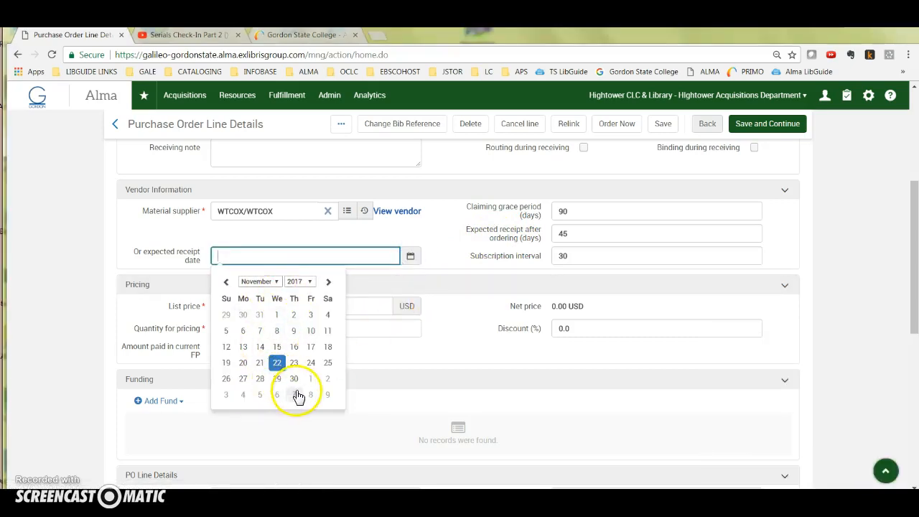
left_click(276, 281)
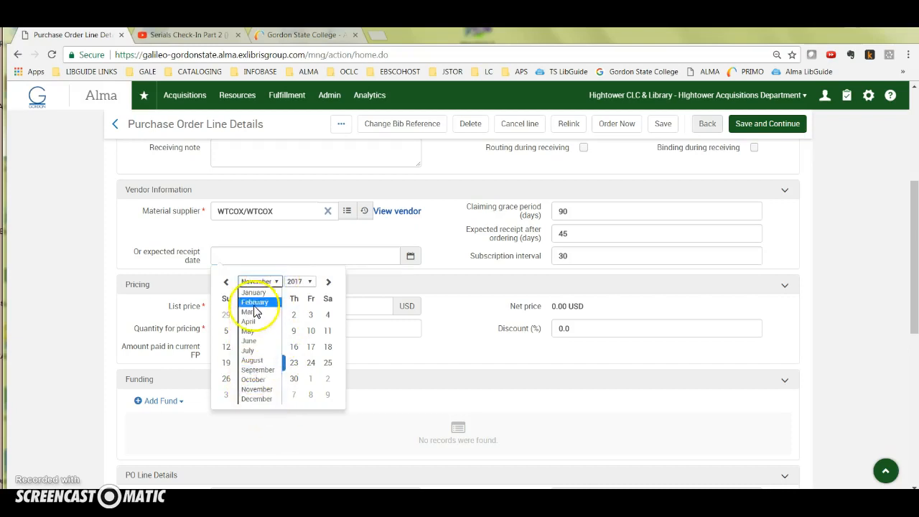
left_click(254, 293)
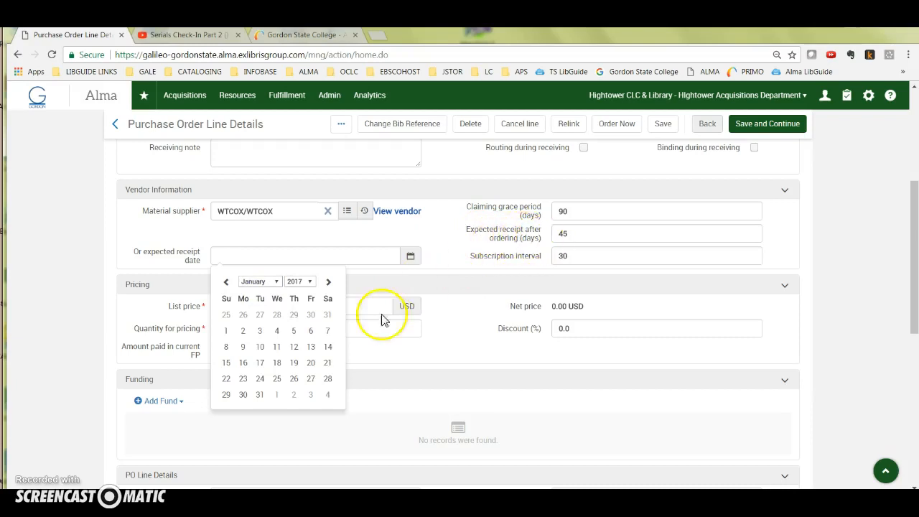
left_click(311, 395)
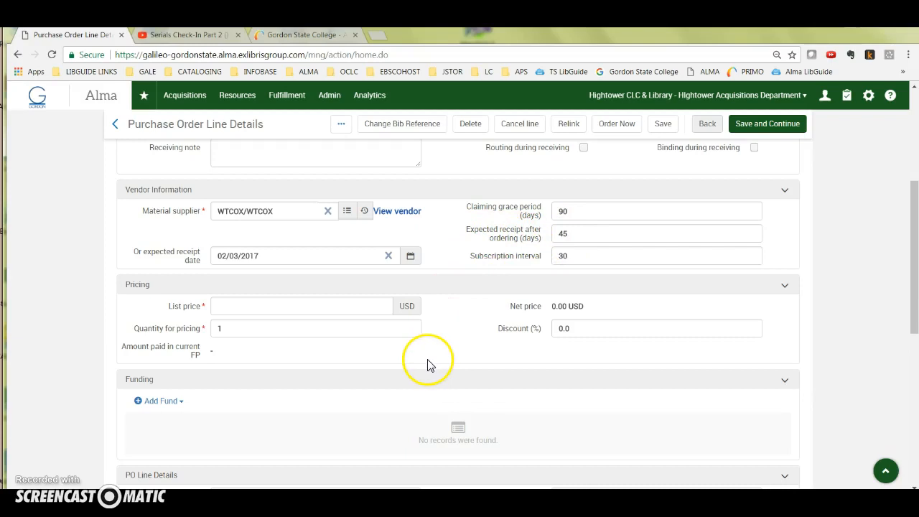
Step: Set the list price to 379 USD and choose WT Cox (FY-2018) as the fund for the PO line
left_click(370, 307)
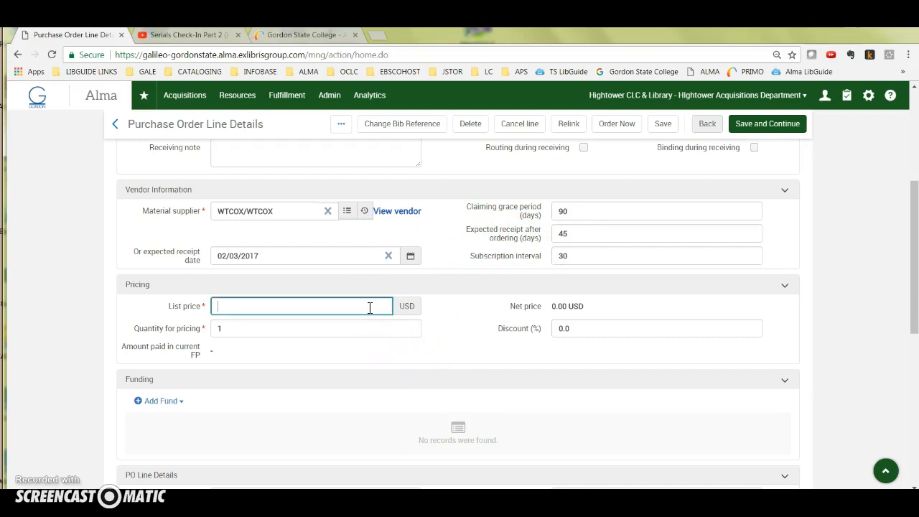
type("379")
scroll(359, 374, "down", 2)
left_click(179, 282)
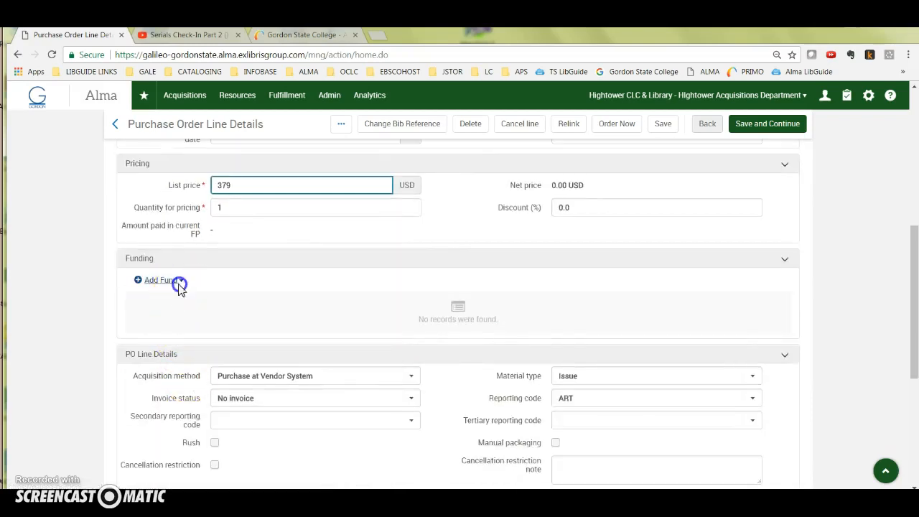
scroll(254, 443, "down", 3)
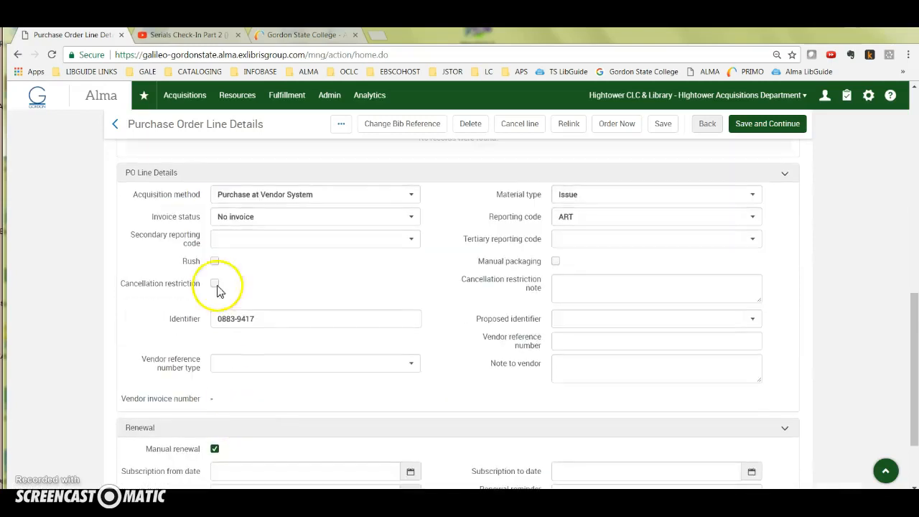
scroll(180, 211, "up", 2)
left_click(161, 219)
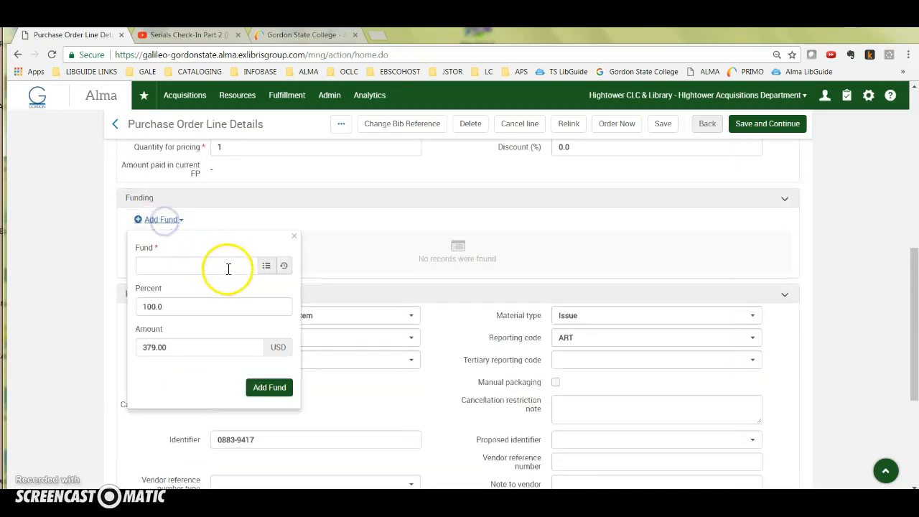
left_click(267, 266)
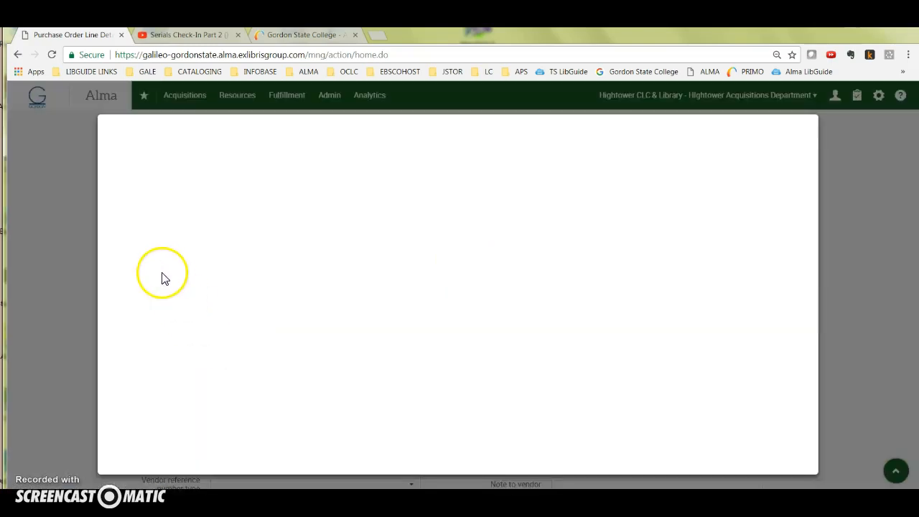
left_click(128, 251)
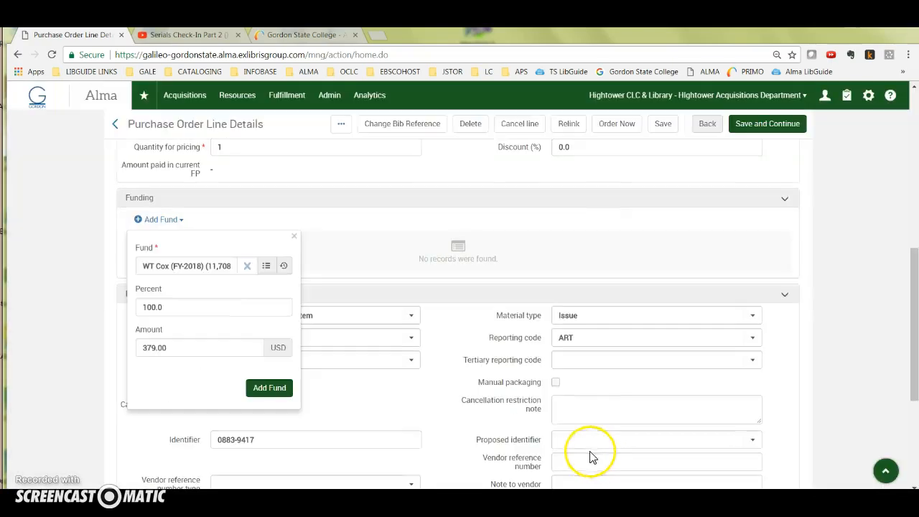
Step: Clear the PO line's reporting code and enable manual packaging
left_click(611, 337)
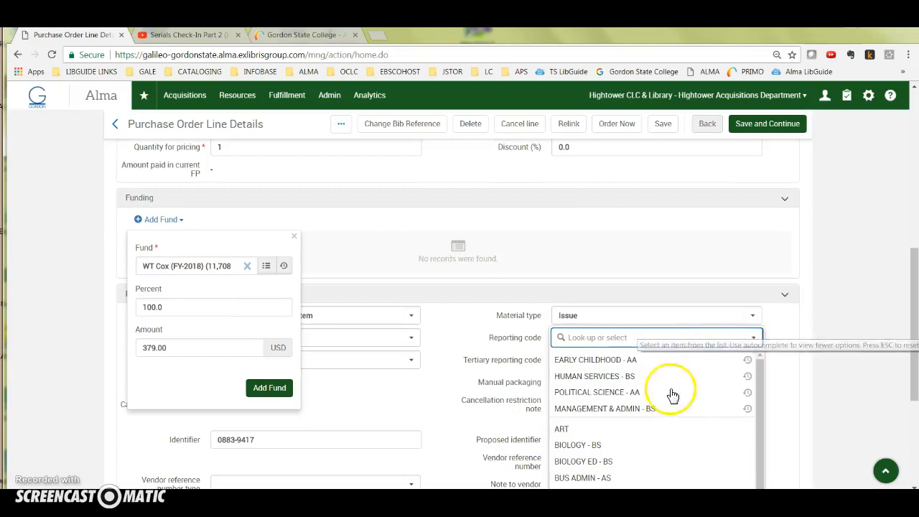
scroll(642, 431, "down", 10)
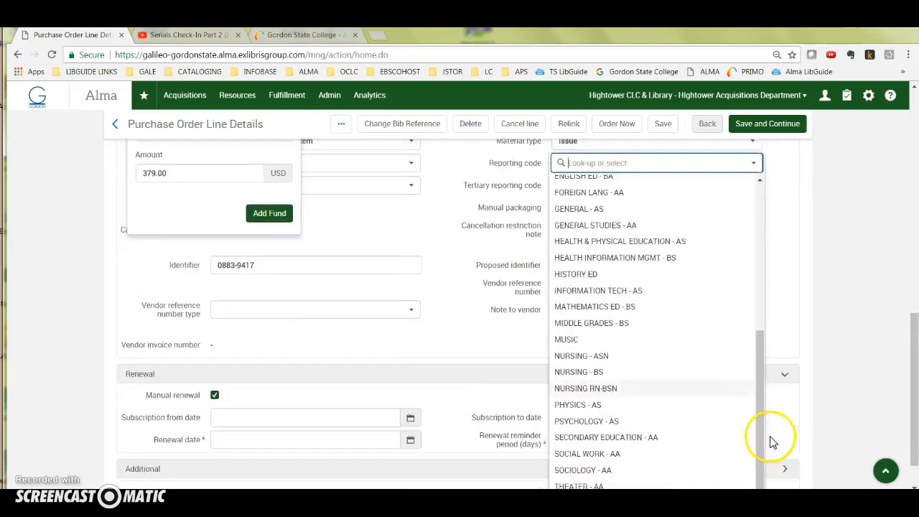
scroll(773, 442, "down", 1)
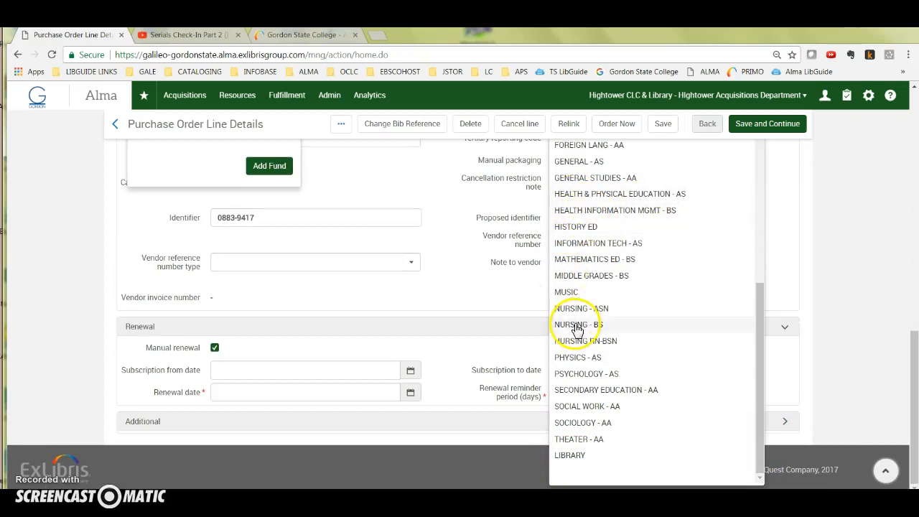
left_click(561, 461)
scroll(507, 254, "up", 3)
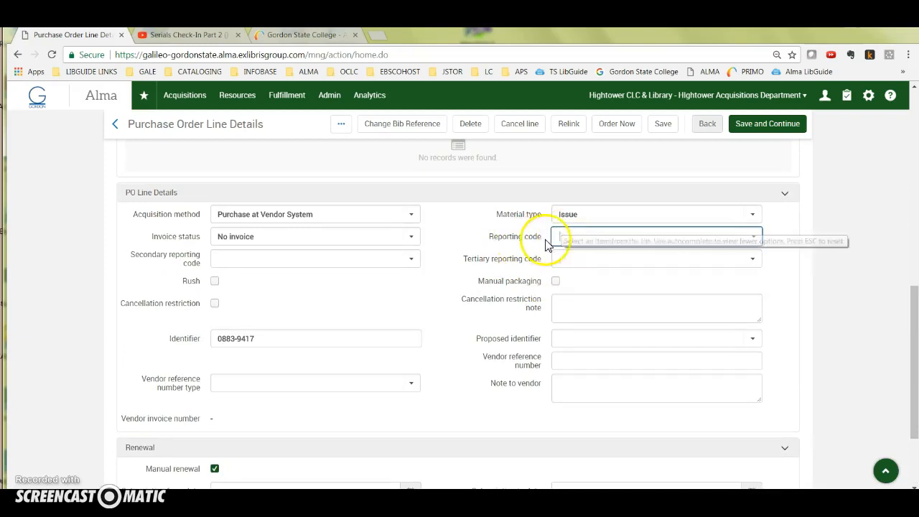
left_click(555, 281)
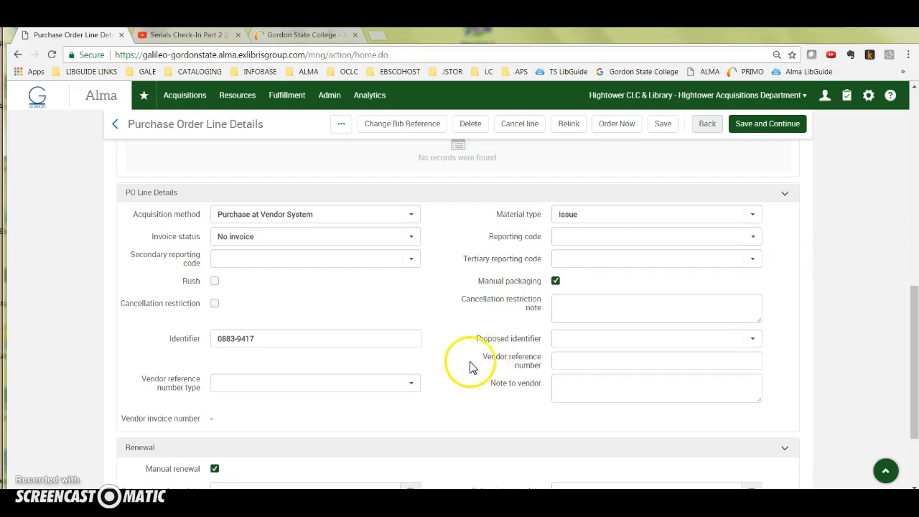
Step: Set the subscription's renewal date to 11/30/2018 and its renewal reminder period to 30 days
scroll(474, 374, "down", 3)
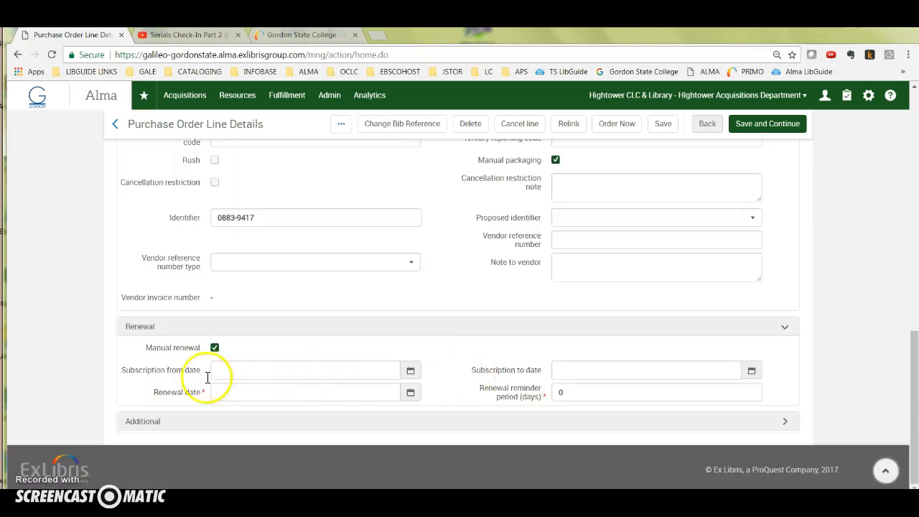
left_click(410, 394)
scroll(310, 443, "down", 1)
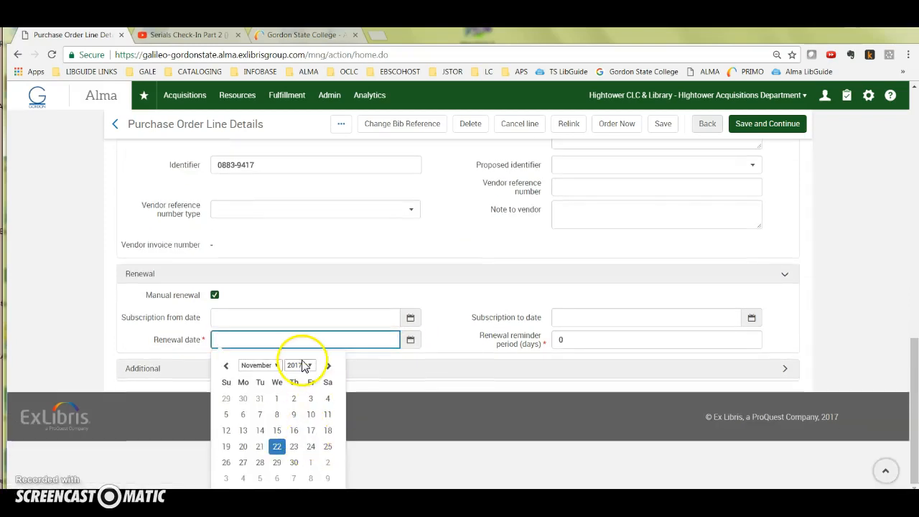
left_click(312, 367)
left_click(309, 356)
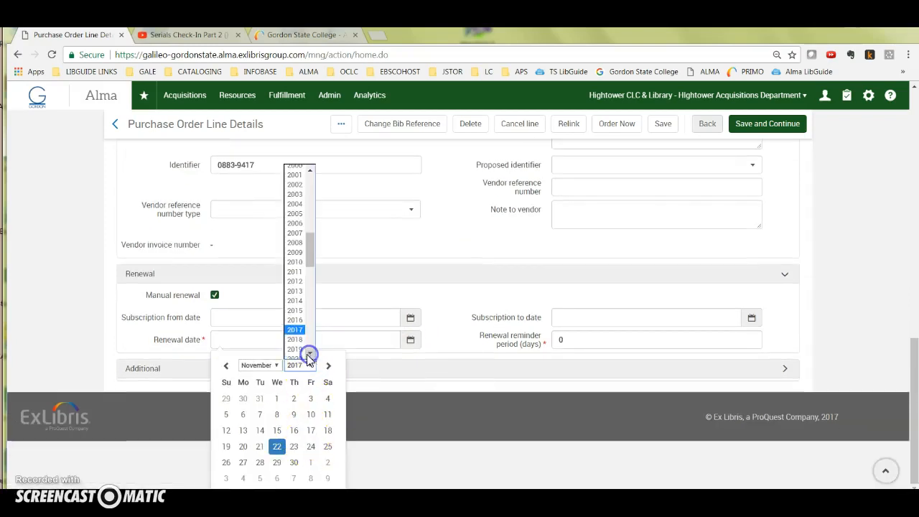
left_click(297, 342)
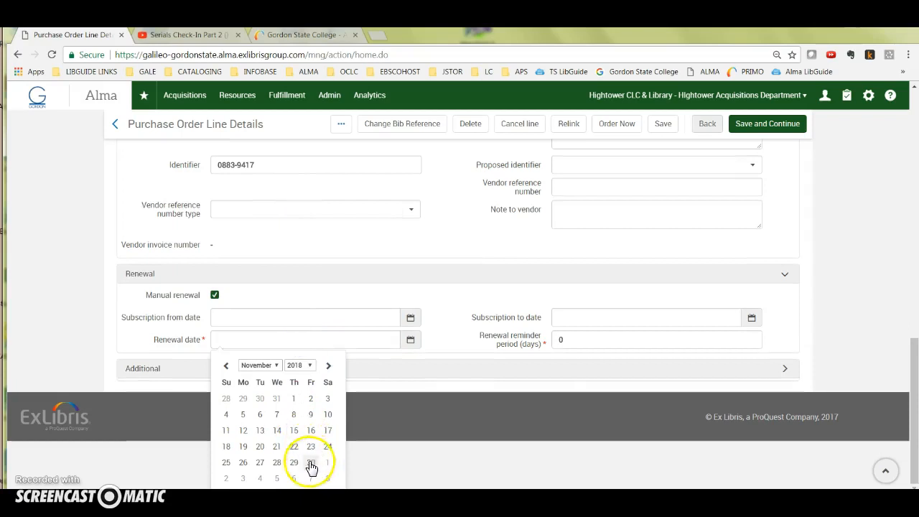
left_click(310, 462)
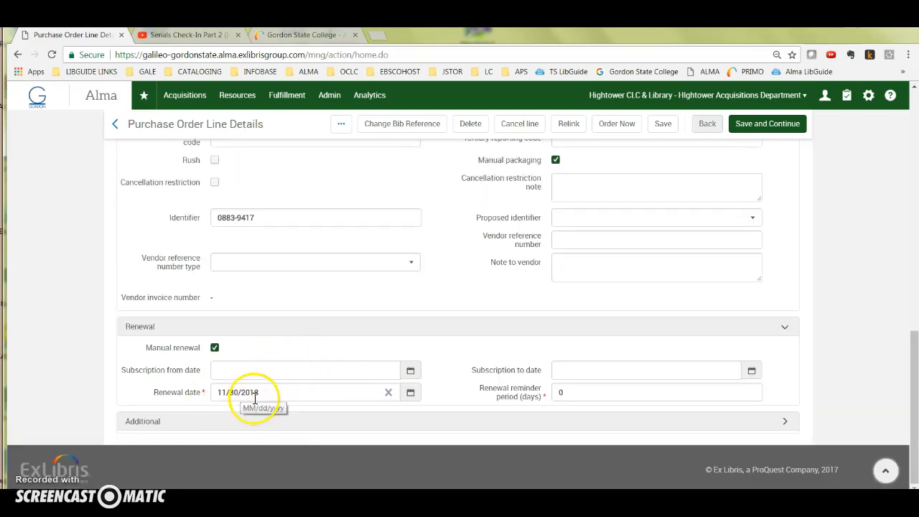
left_click(570, 394)
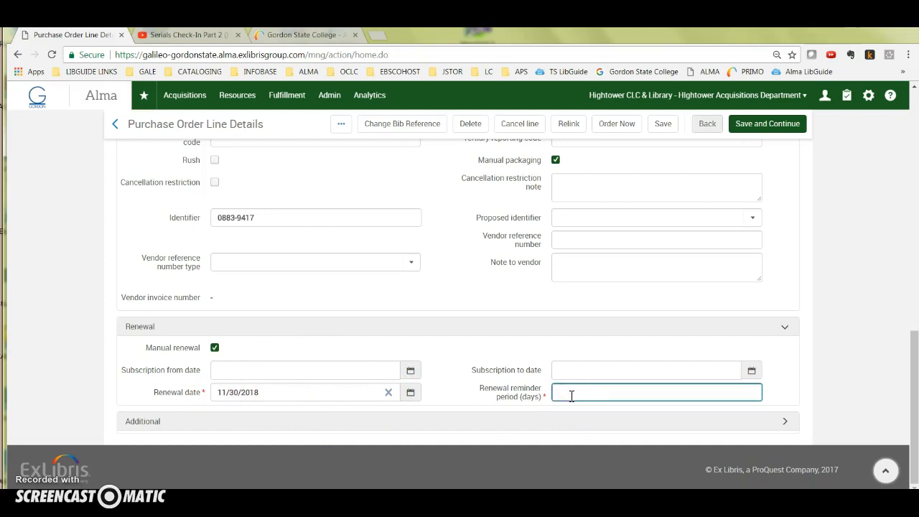
type("30")
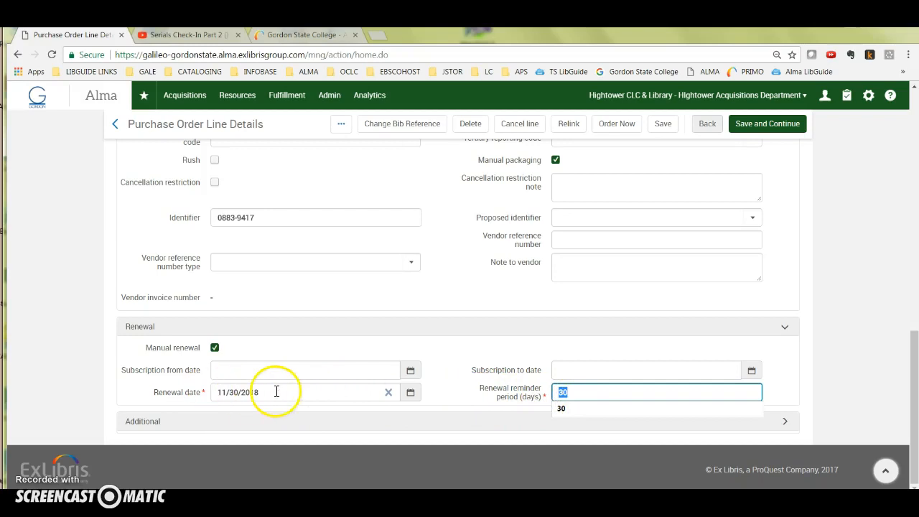
Step: Try to save the purchase order line and continue
scroll(806, 338, "up", 10)
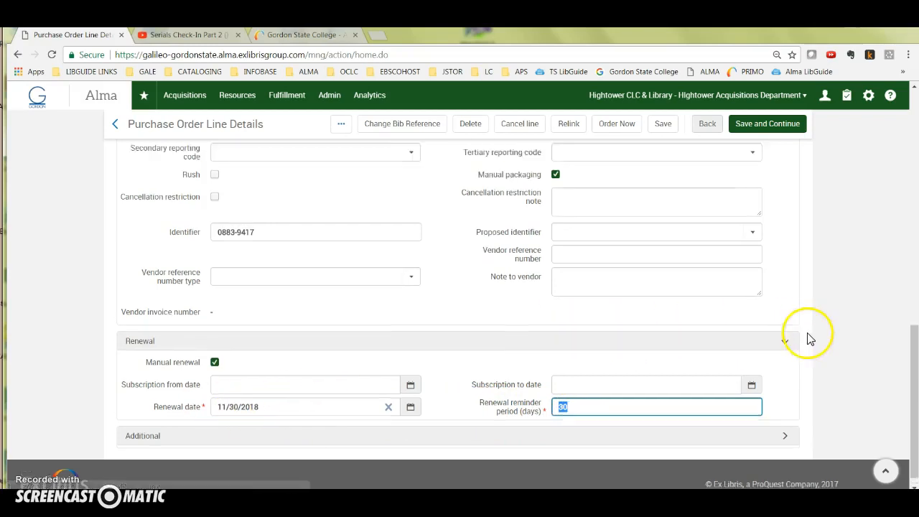
scroll(810, 339, "up", 2)
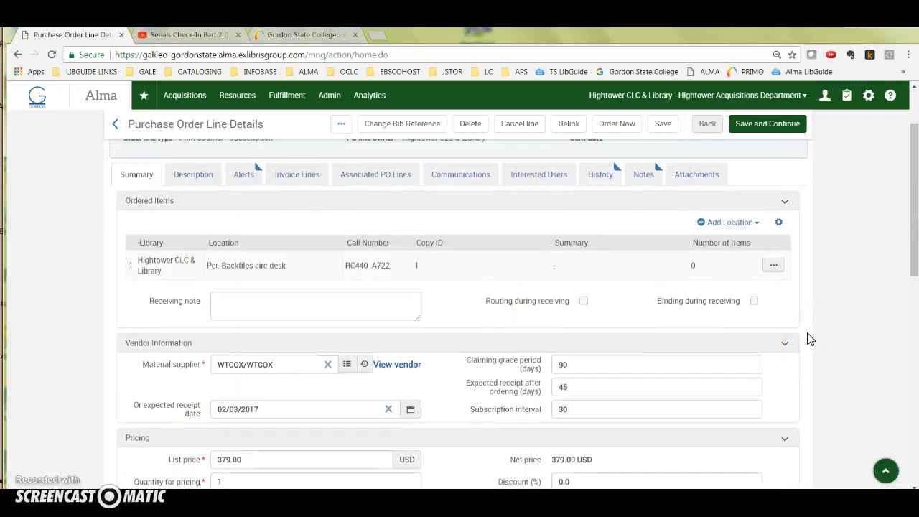
left_click(766, 161)
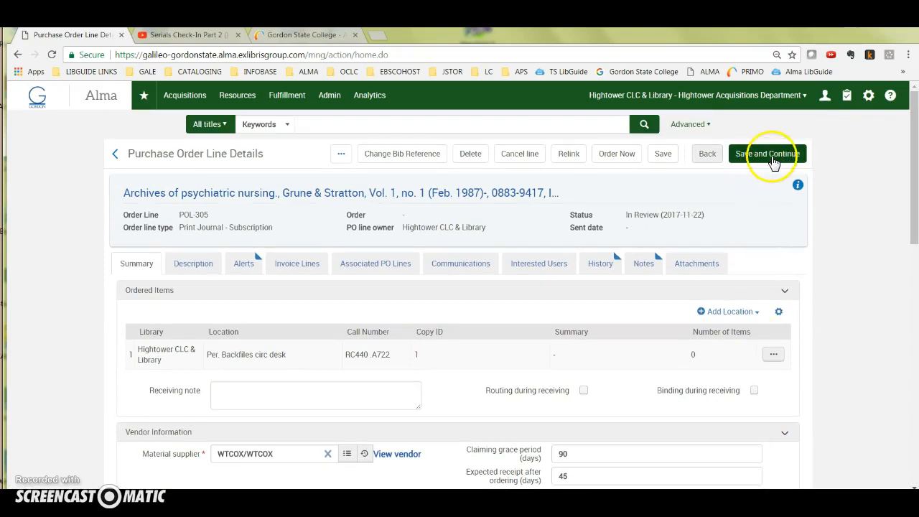
left_click(770, 156)
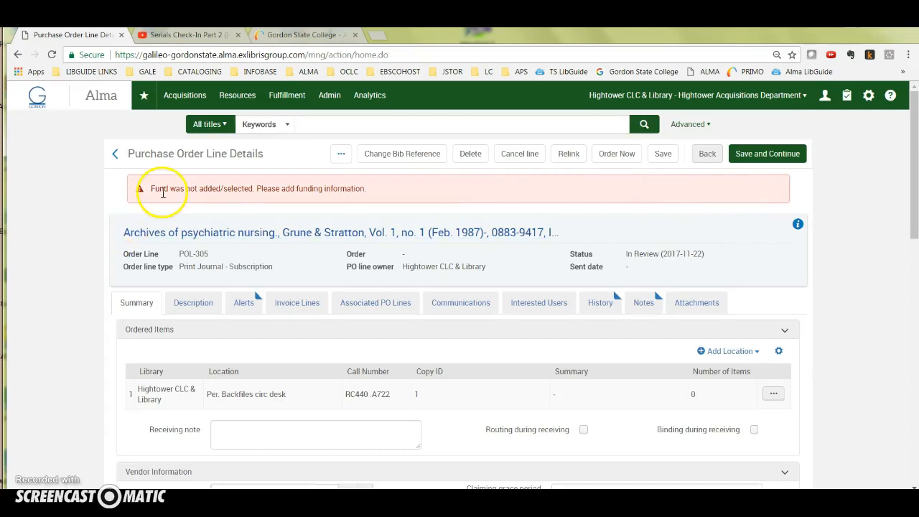
Step: Add the WT Cox (FY-2018) fund to the PO line at 100 percent, for 379.00 USD
scroll(299, 346, "down", 1)
scroll(323, 337, "down", 3)
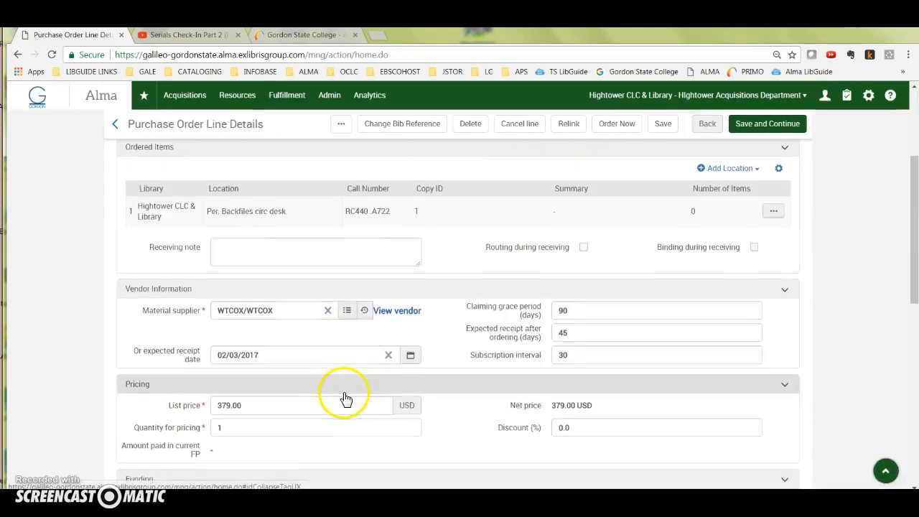
scroll(344, 394, "down", 4)
left_click(175, 320)
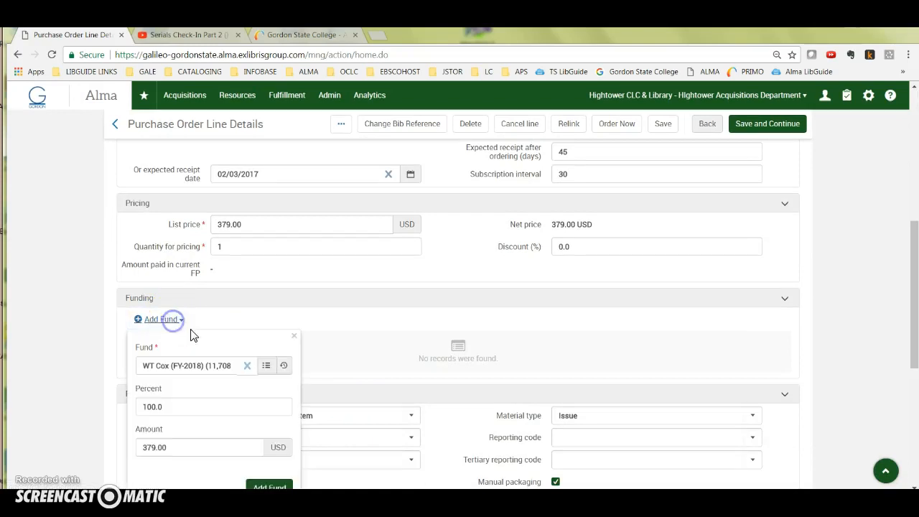
scroll(262, 479, "down", 2)
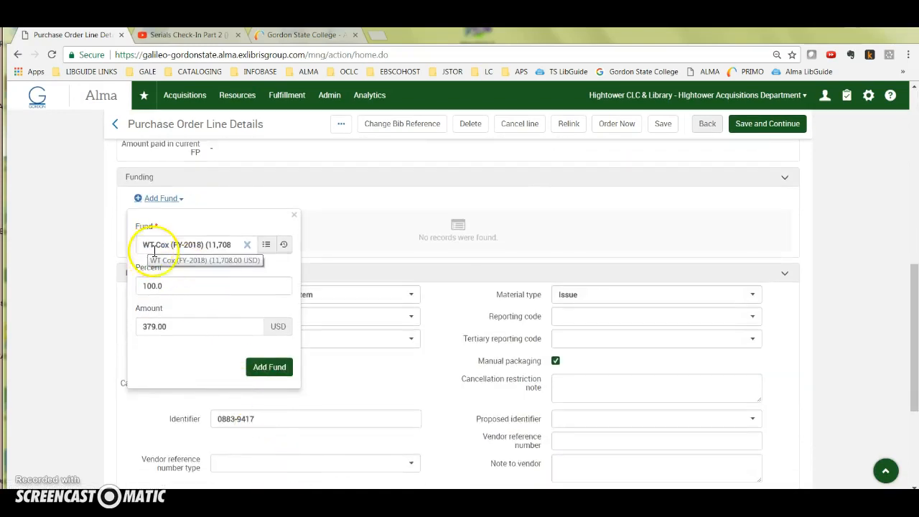
left_click(270, 367)
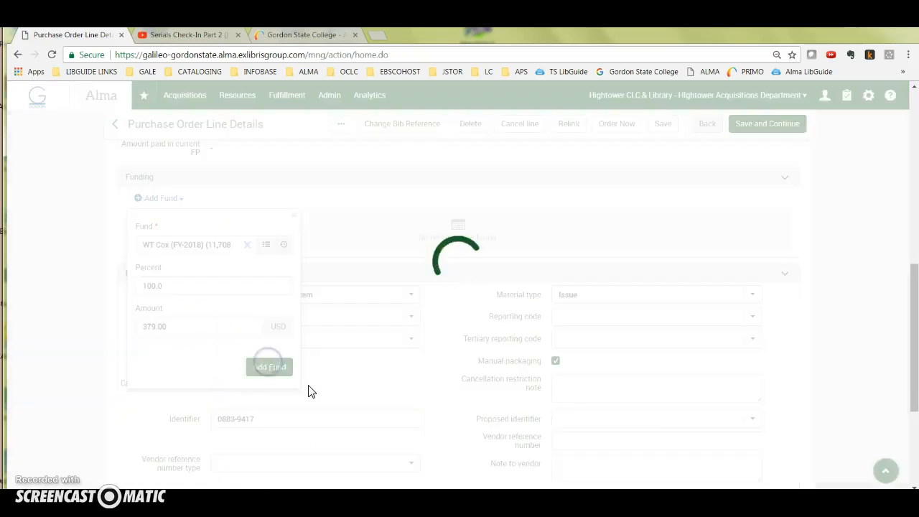
Step: Save the purchase order line and continue, accepting the listed inventory and reporting code issues
left_click(755, 122)
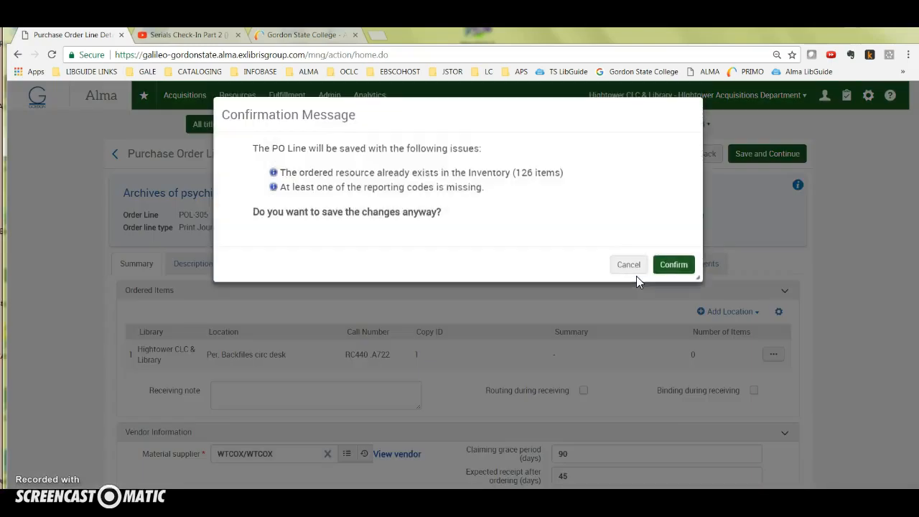
left_click(299, 228)
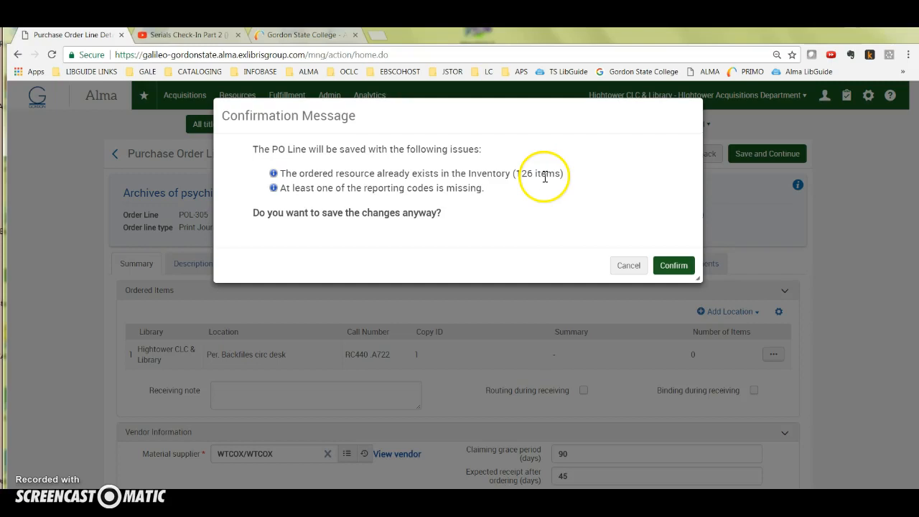
left_click(676, 268)
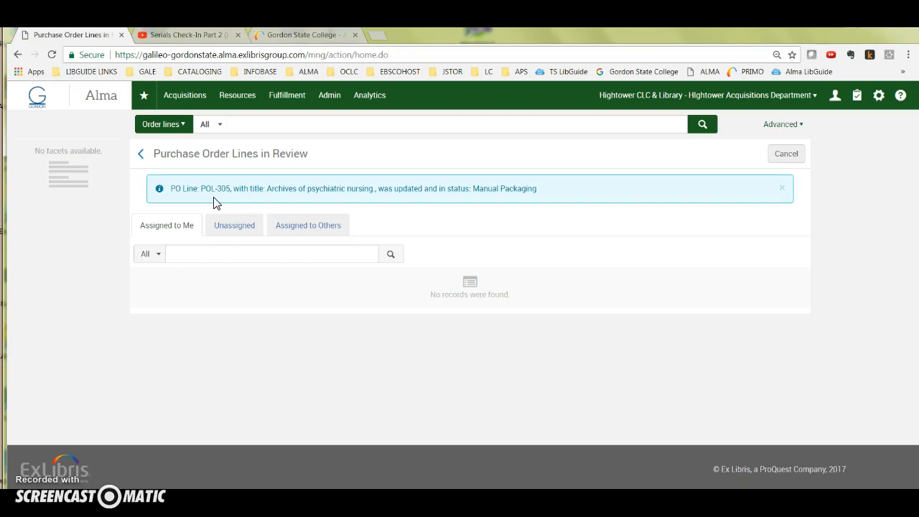
Step: Search the order lines for the saved purchase order line by its PO line number
left_click(203, 189)
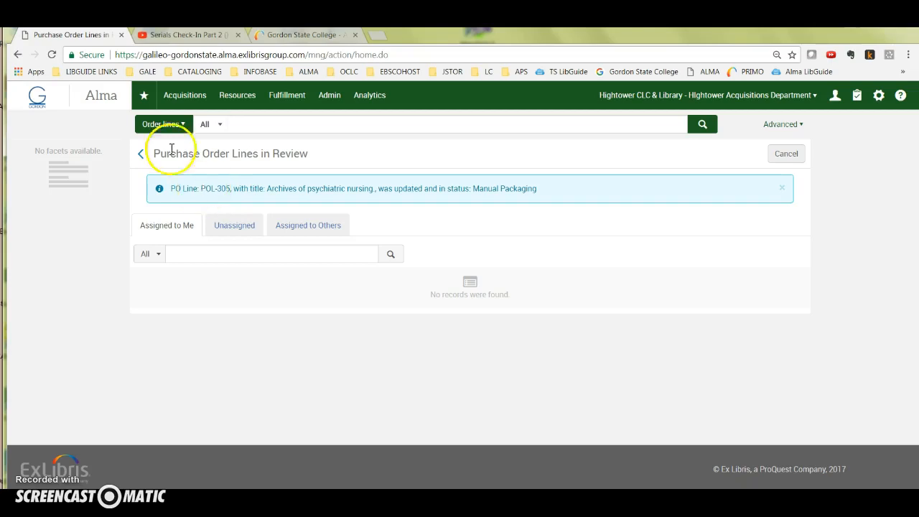
left_click(240, 124)
type("305")
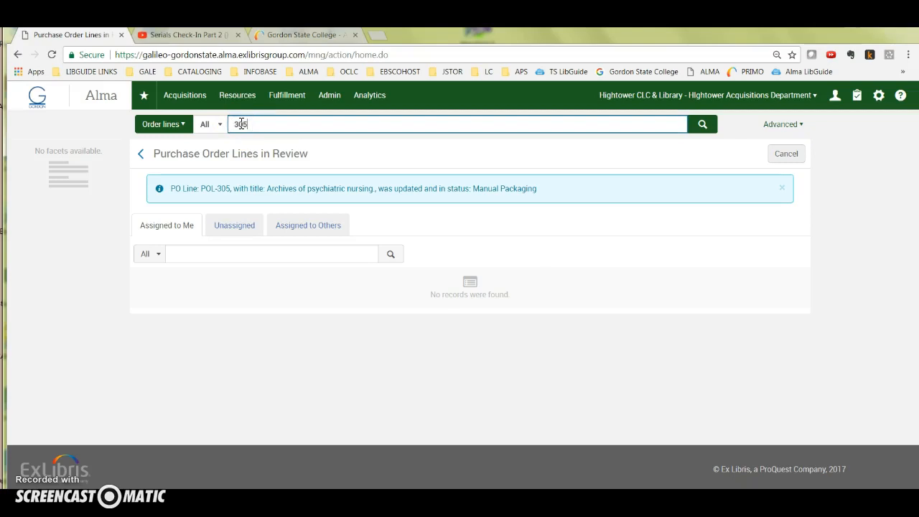
left_click(702, 125)
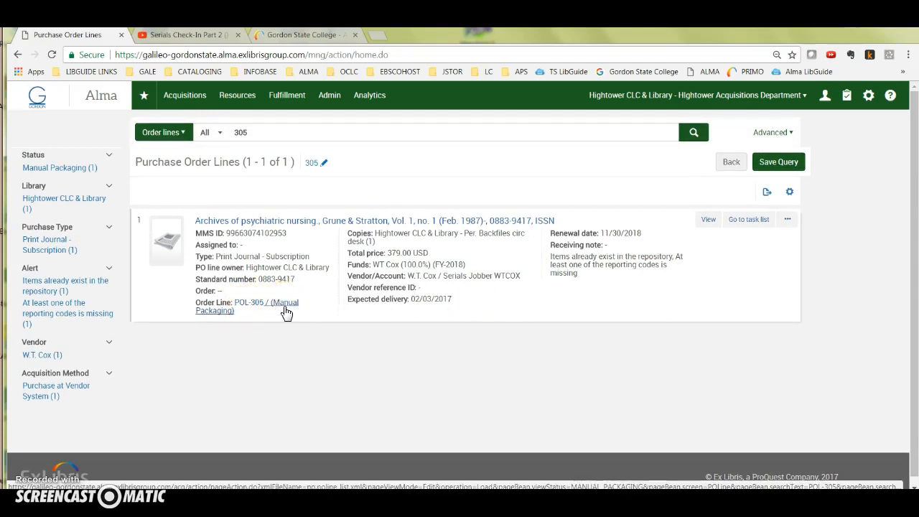
Step: View the Archives of psychiatric nursing order line's details and return to the search results
left_click(196, 104)
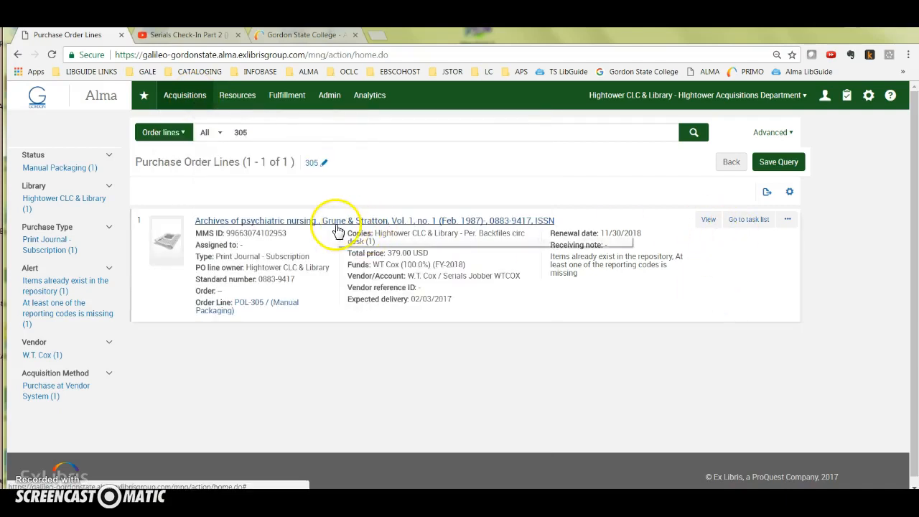
left_click(338, 222)
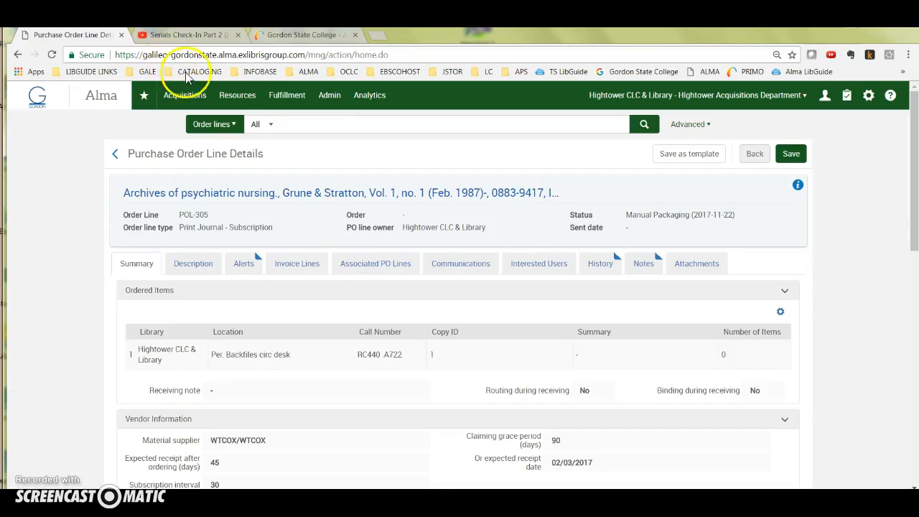
left_click(115, 153)
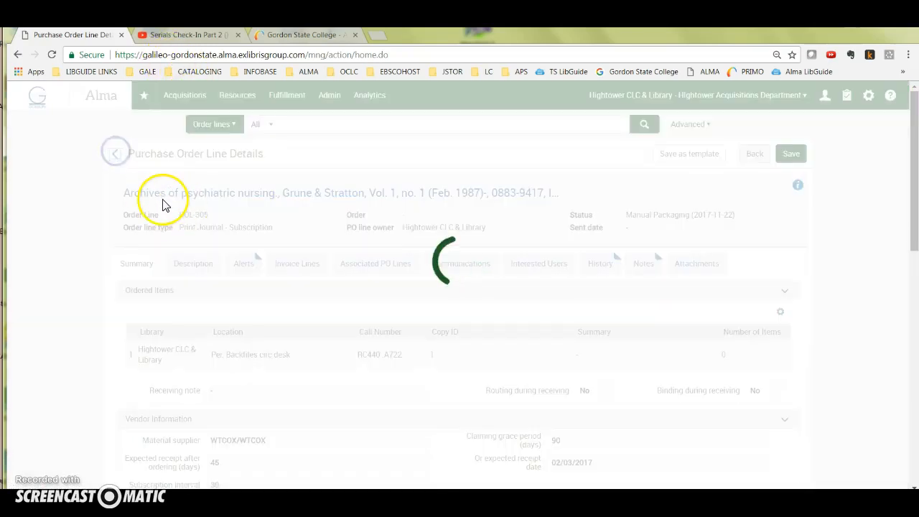
Step: Search all titles by keyword for "archives of psychiatric nursing"
left_click(184, 135)
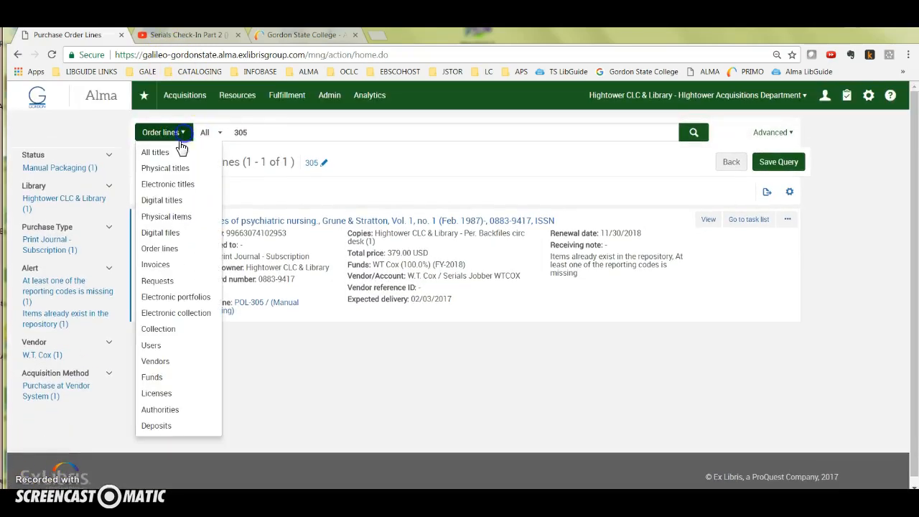
left_click(164, 151)
key("BackSpace")
left_click(291, 120)
left_click(309, 125)
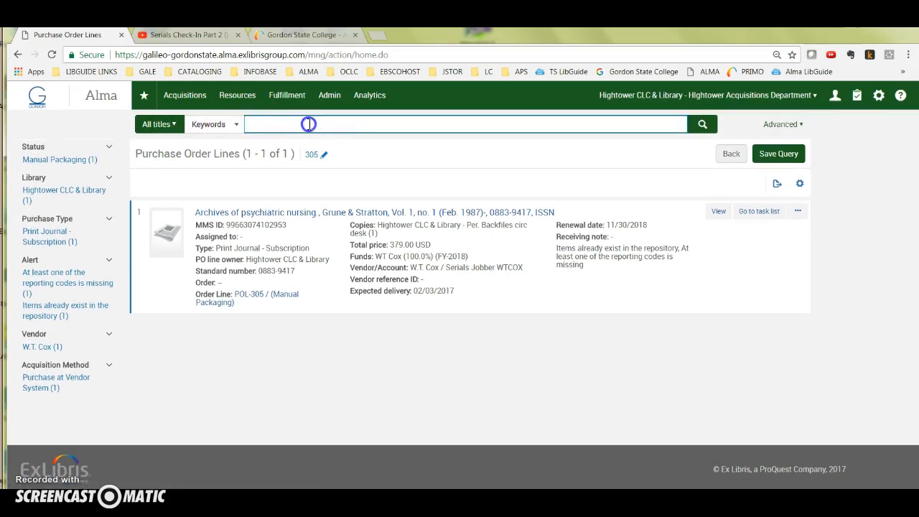
type("archives of psychiatric nursing")
left_click(702, 124)
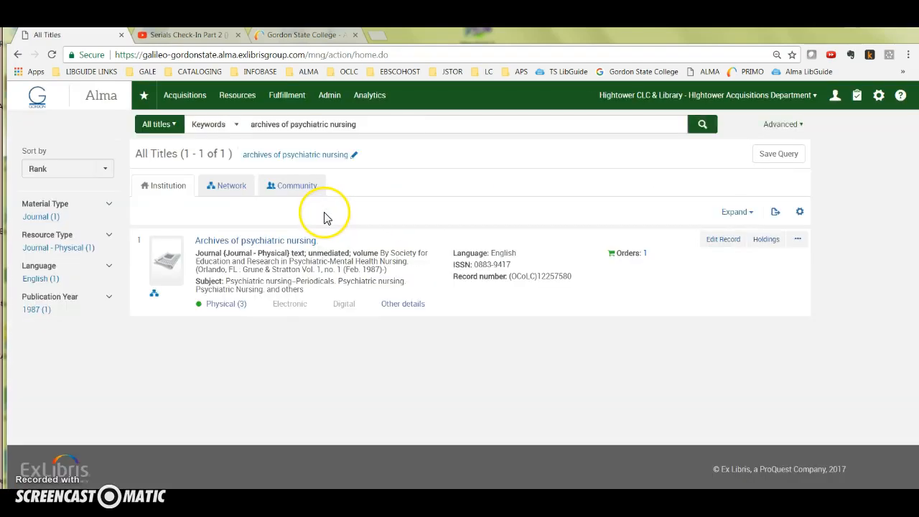
Step: Open the Hightower Backfiles holdings record with call number RC440 .A722 for editing
left_click(239, 316)
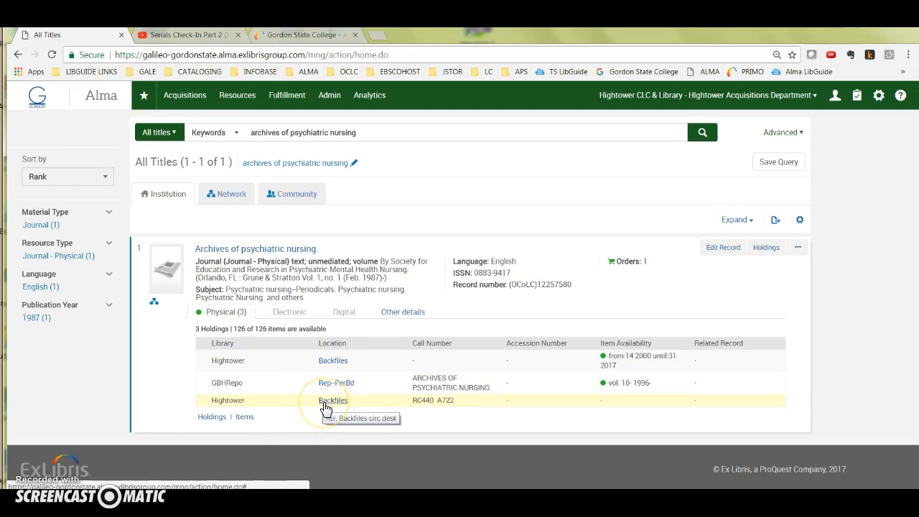
left_click(333, 401)
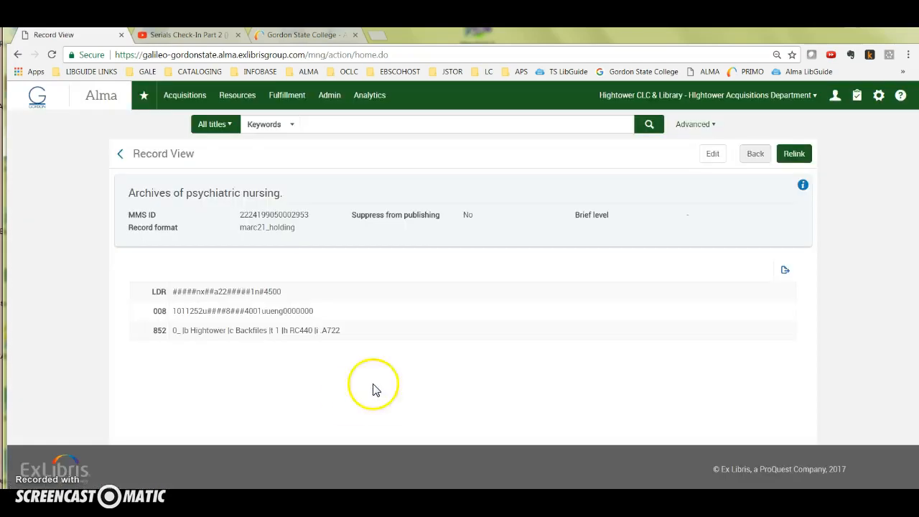
left_click(712, 157)
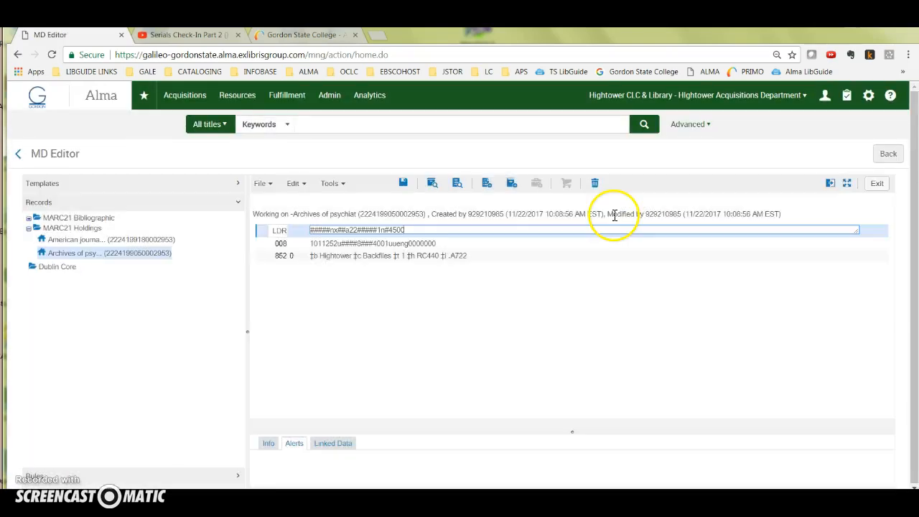
Step: Expand the holdings record from the "Serial prediction bimonthly" template
left_click(260, 256)
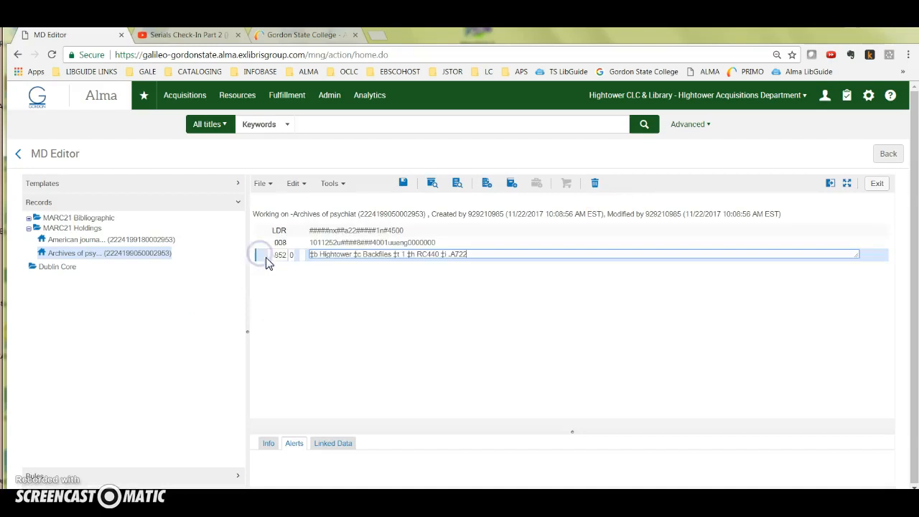
left_click(300, 184)
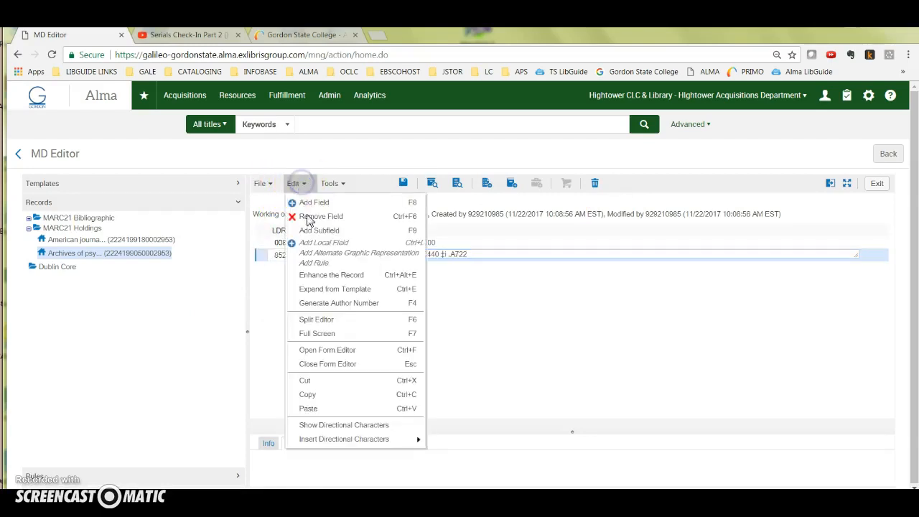
left_click(336, 288)
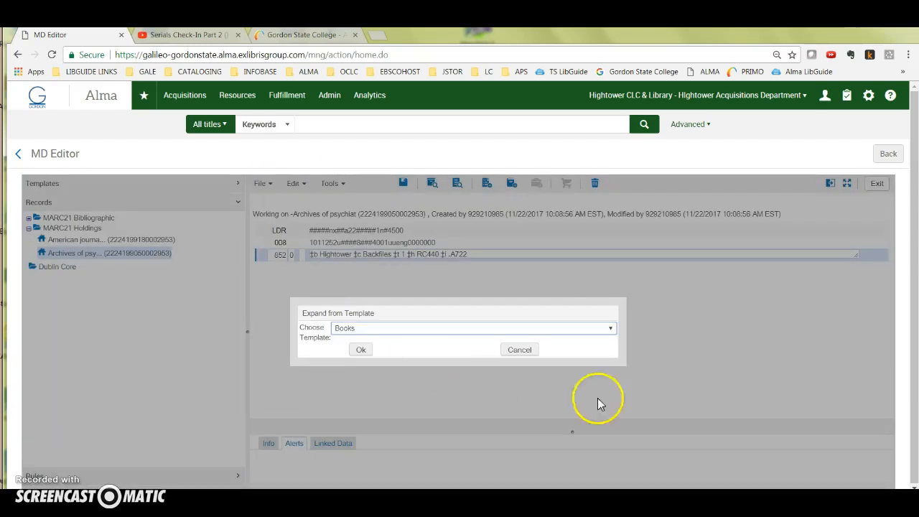
left_click(611, 329)
left_click(616, 301)
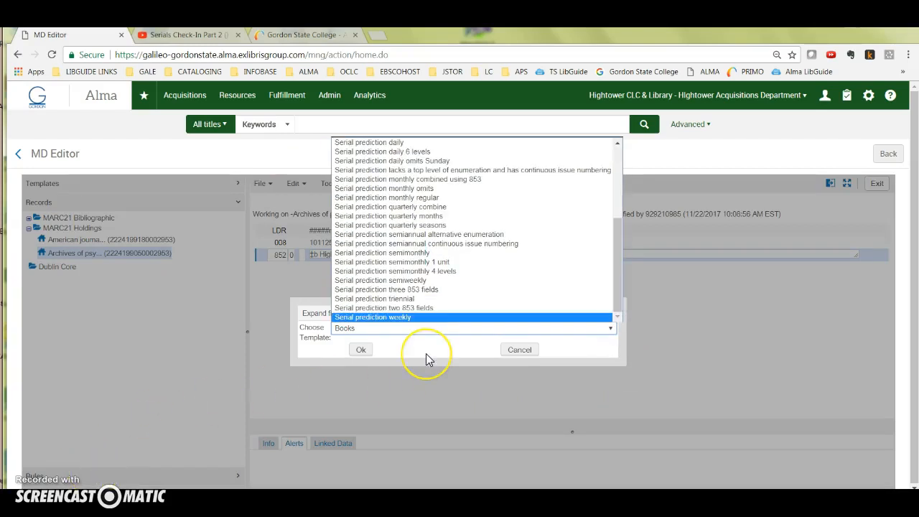
left_click_drag(619, 285, 620, 237)
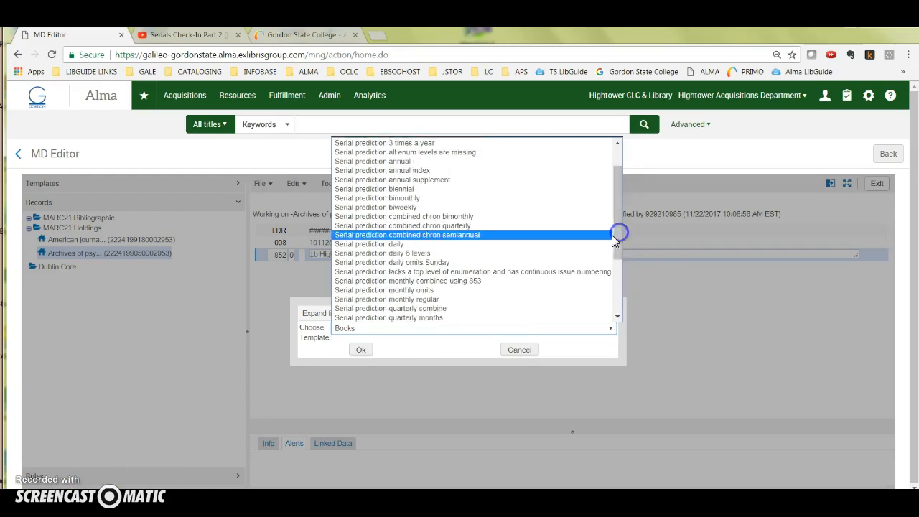
left_click(351, 198)
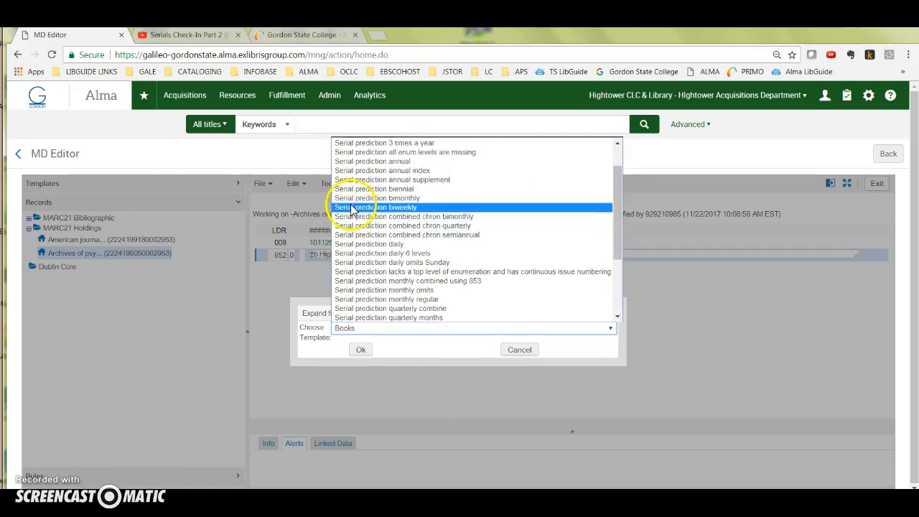
left_click(398, 198)
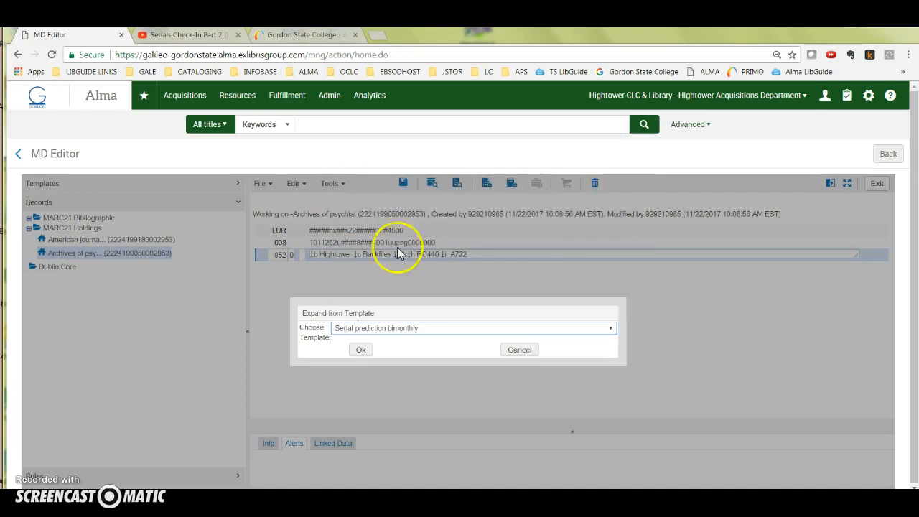
left_click(360, 349)
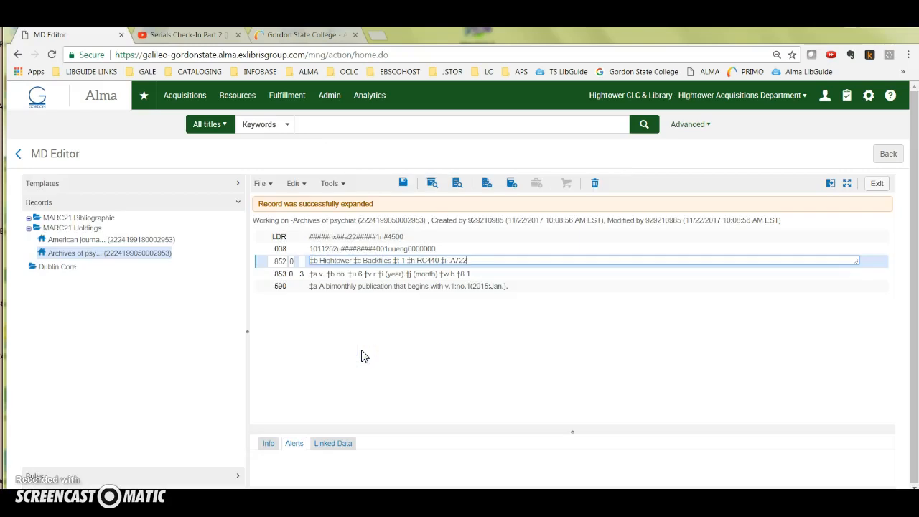
Step: Open the next predicted item's information for the 853 field and set the first enumeration level to 32 and the second to 1
left_click(270, 273)
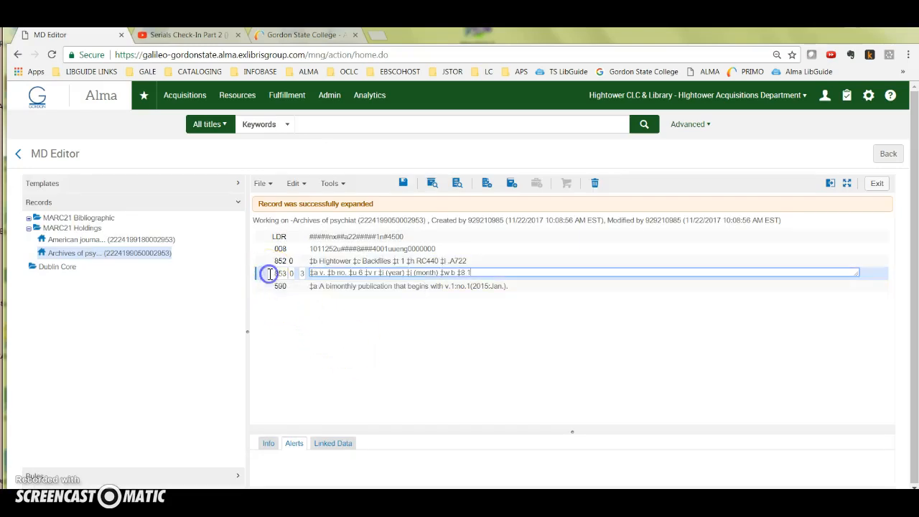
left_click(347, 188)
mouse_move(365, 366)
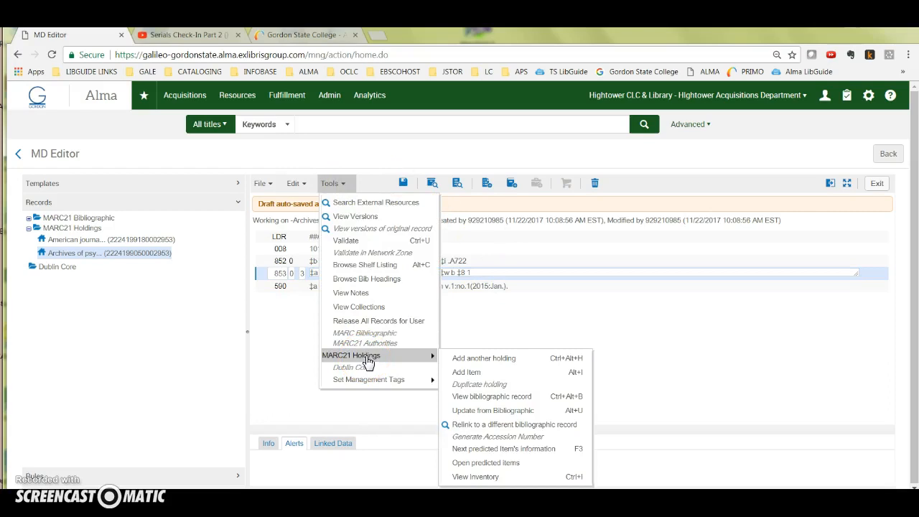
left_click(501, 450)
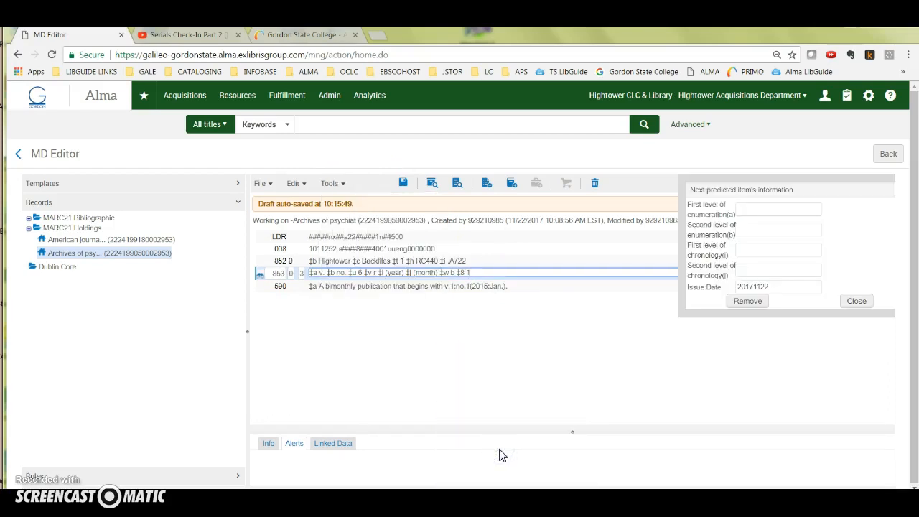
left_click(757, 209)
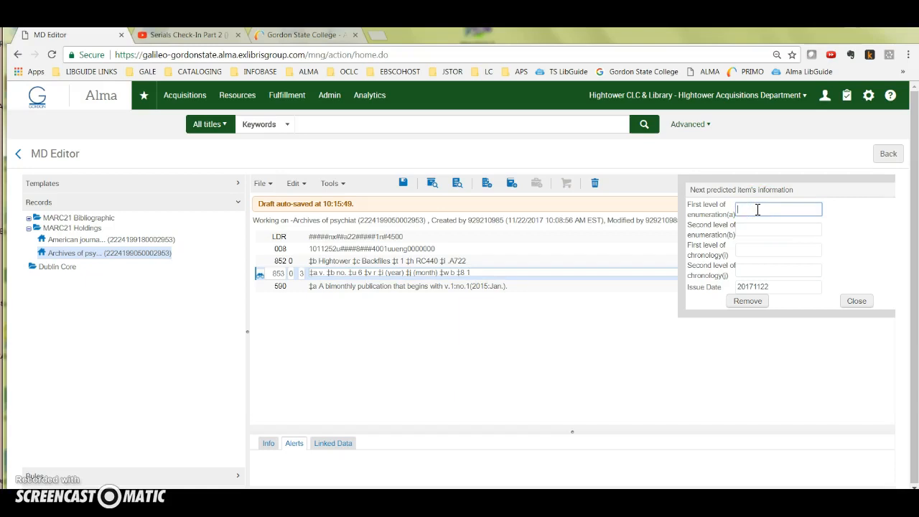
left_click(764, 210)
left_click(754, 230)
left_click(753, 248)
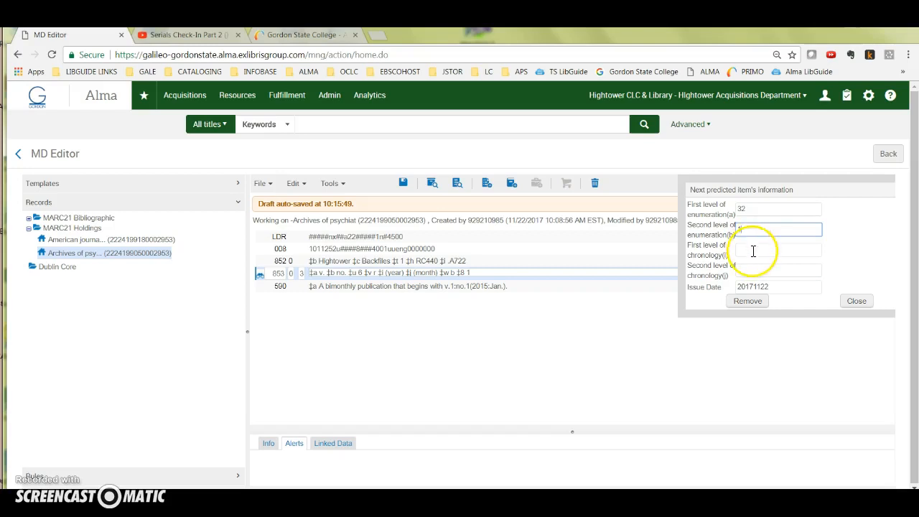
Step: Set the next predicted item's first chronology level to 2018 and the second to 02, and close the form
left_click(754, 250)
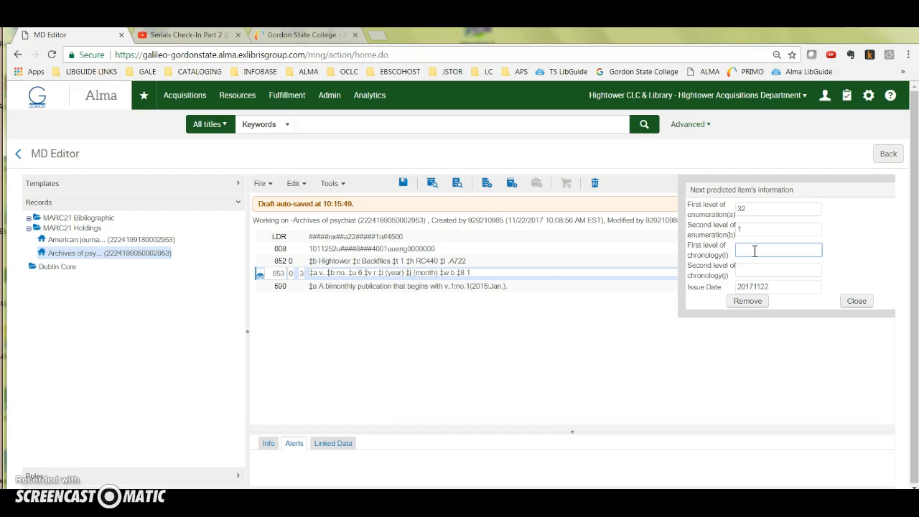
left_click(755, 251)
left_click(754, 268)
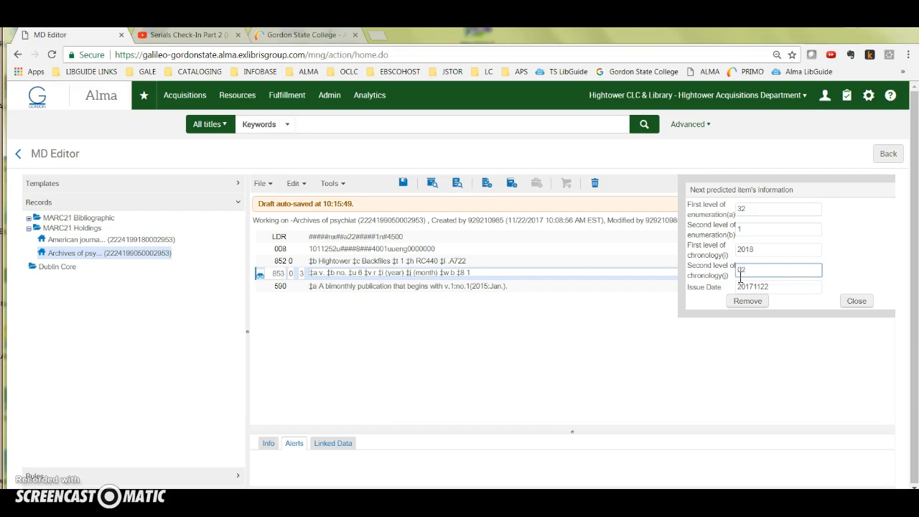
left_click(741, 276)
left_click(862, 301)
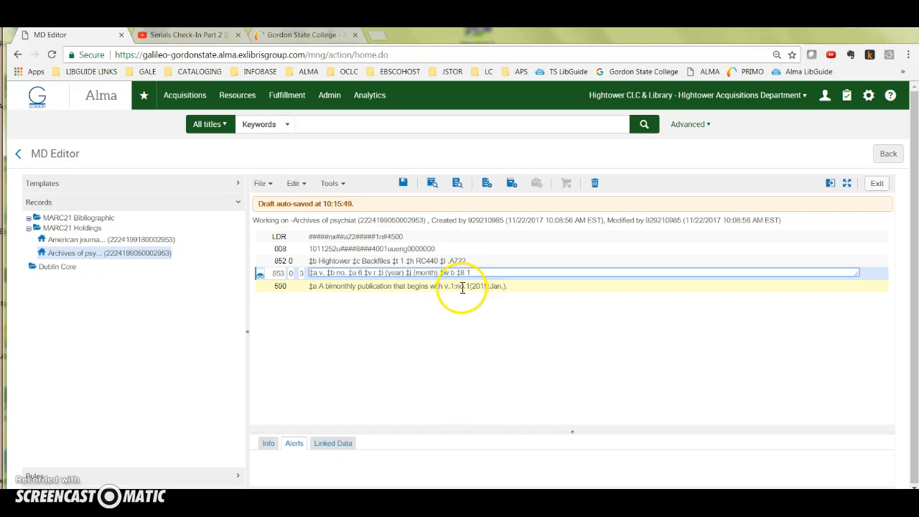
Step: Open the predicted items for the Archives of psychiatric nursing holdings record and save all the predicted 2018 issues
type("1")
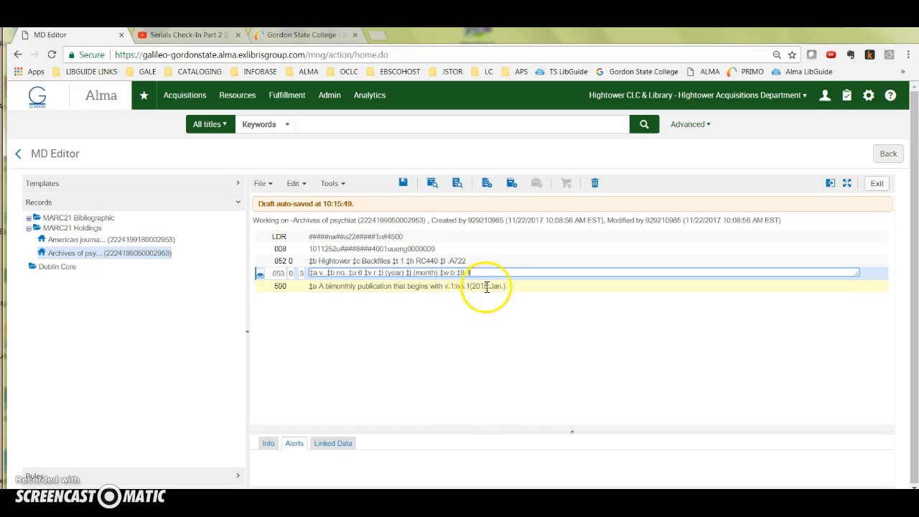
left_click(335, 184)
mouse_move(368, 356)
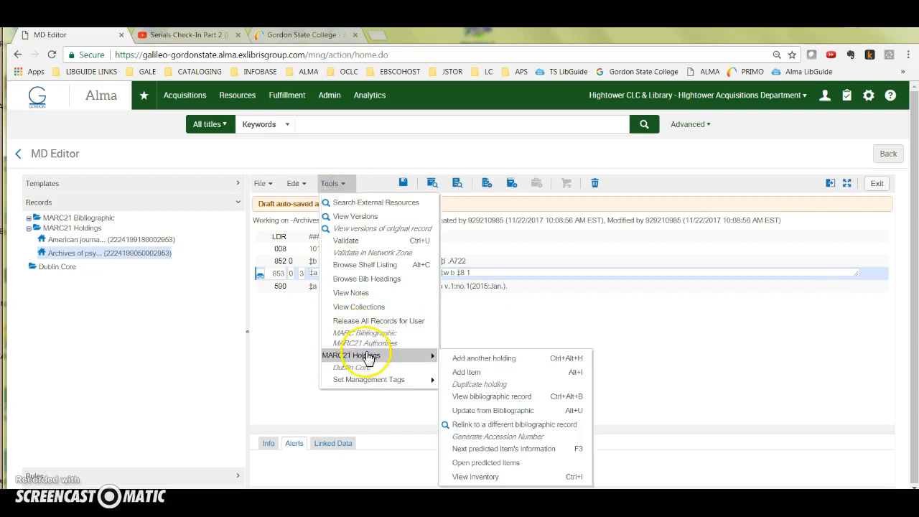
left_click(494, 463)
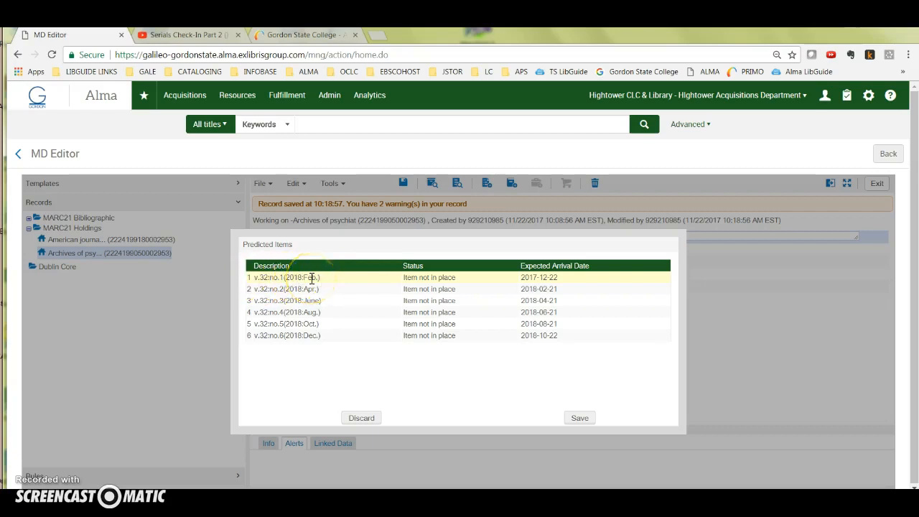
left_click(548, 279)
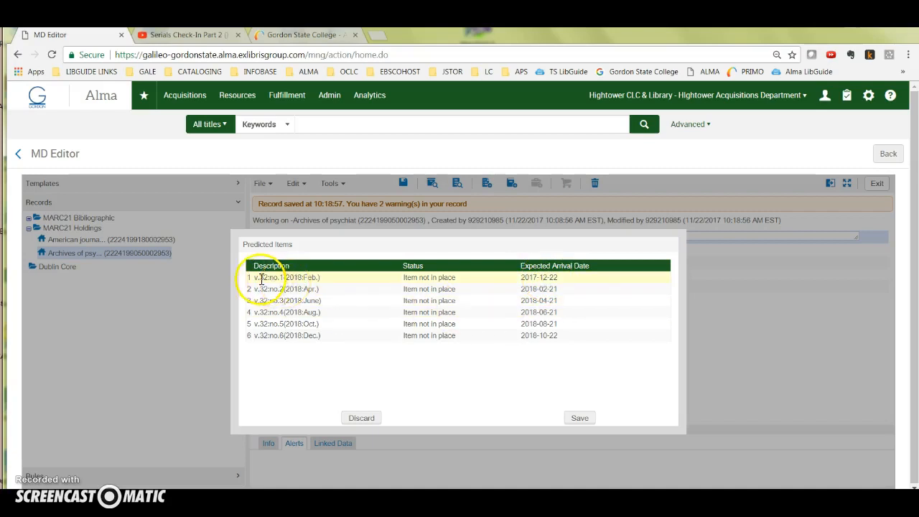
left_click(580, 420)
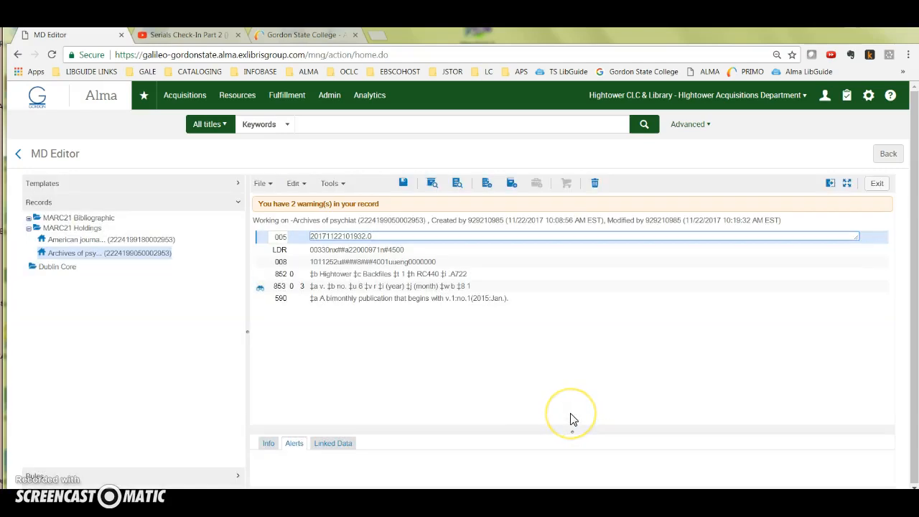
Step: Open the continuous order's item list for receiving Archives of psychiatric nursing and show items of all receiving statuses
left_click(186, 96)
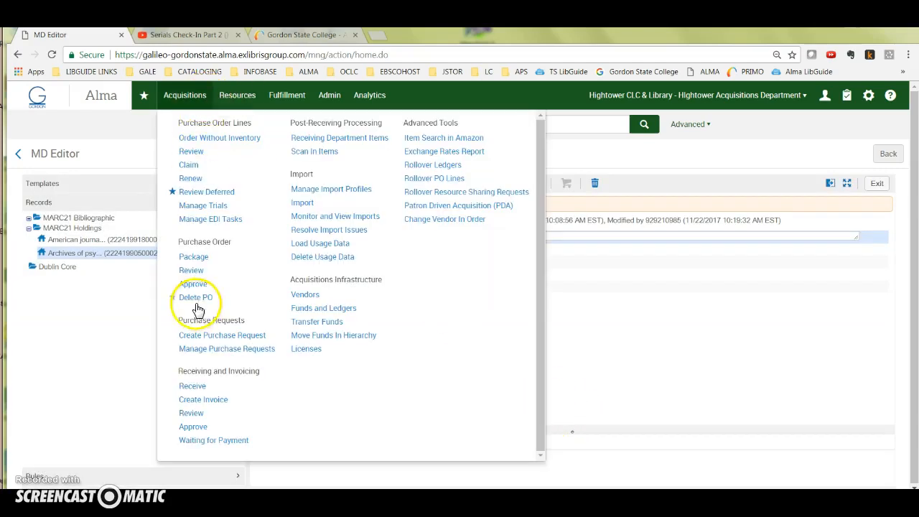
left_click(195, 388)
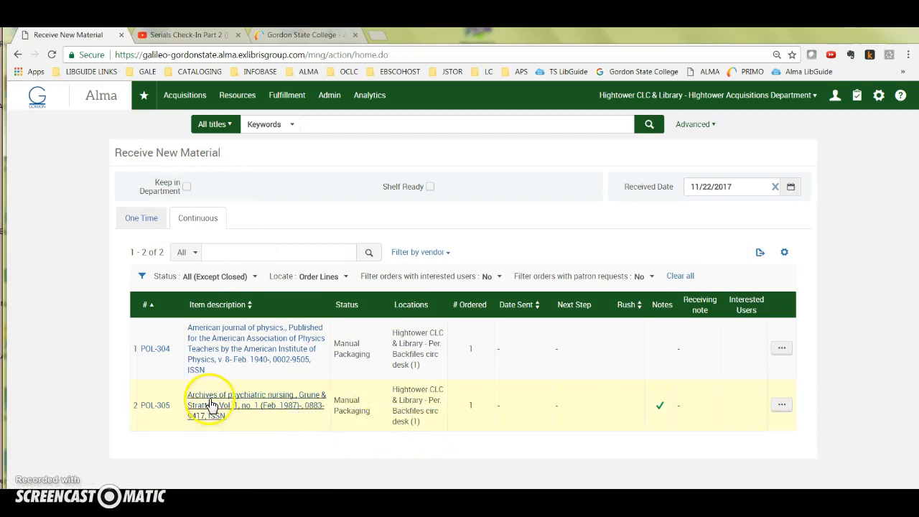
left_click(790, 411)
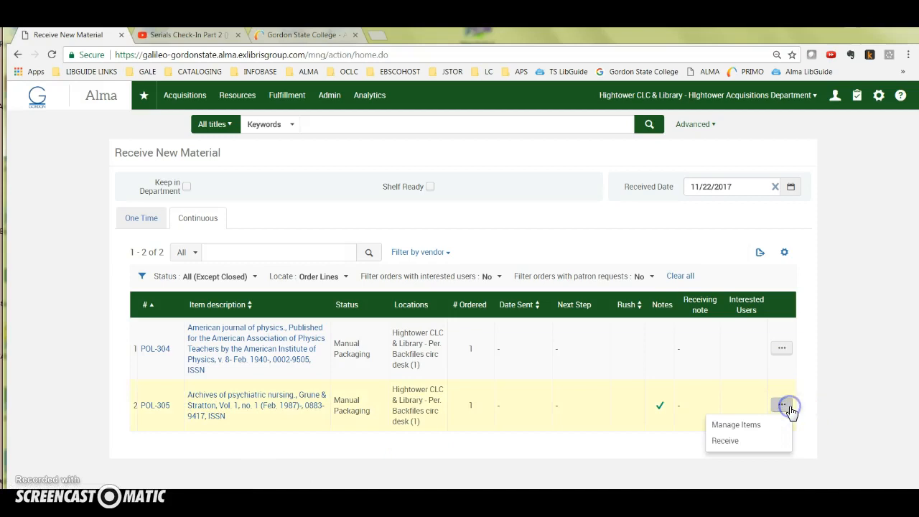
left_click(744, 427)
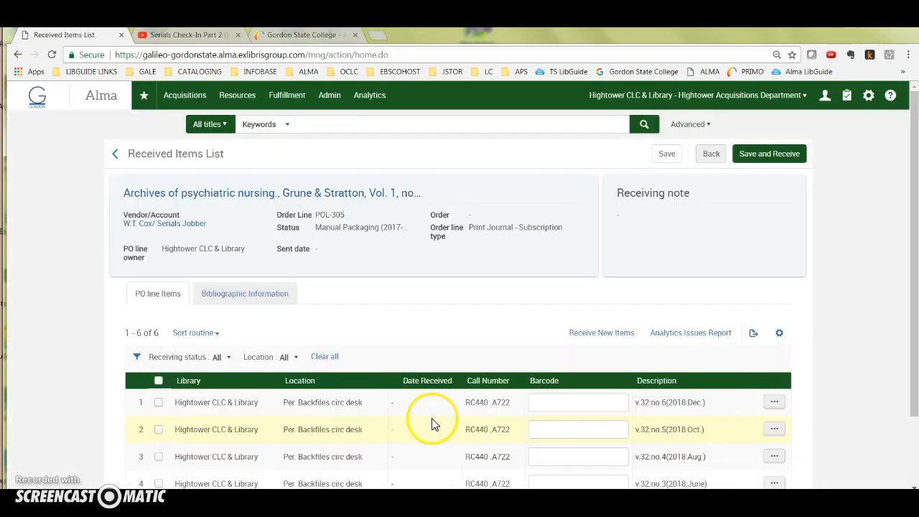
scroll(437, 424, "down", 1)
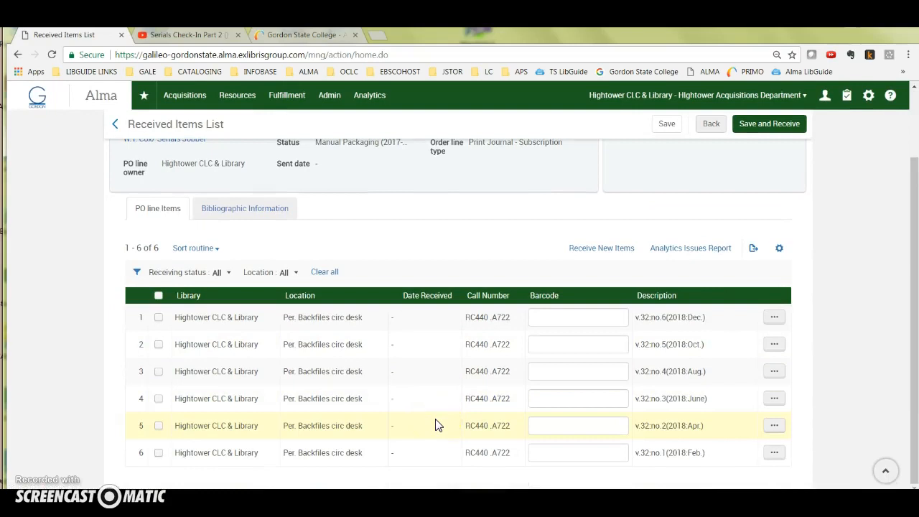
left_click(221, 272)
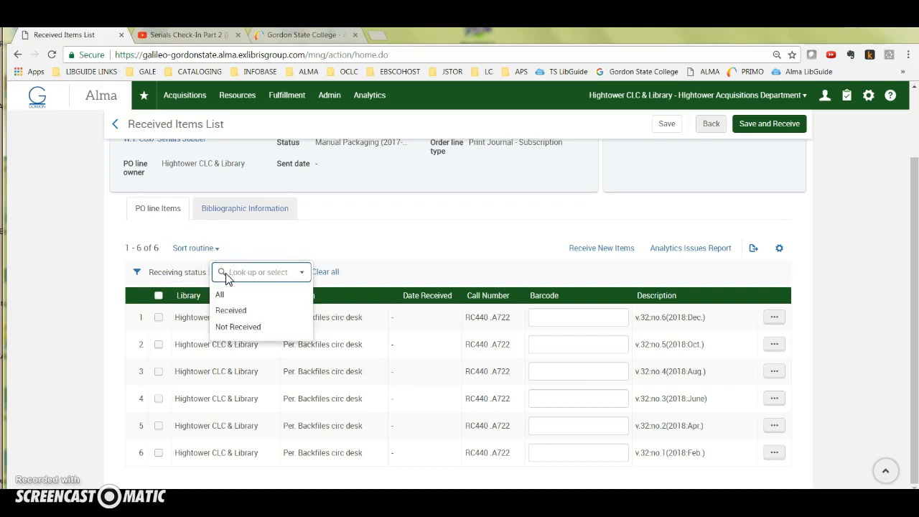
left_click(220, 295)
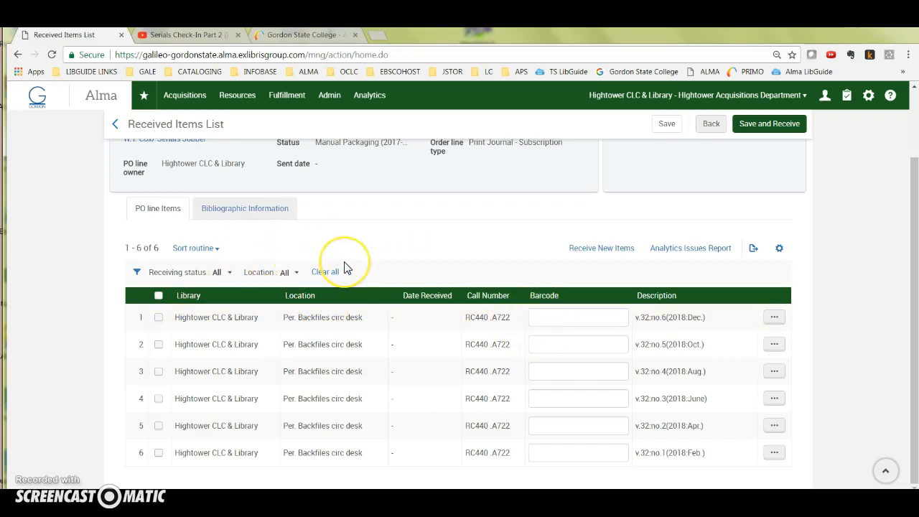
scroll(344, 264, "up", 2)
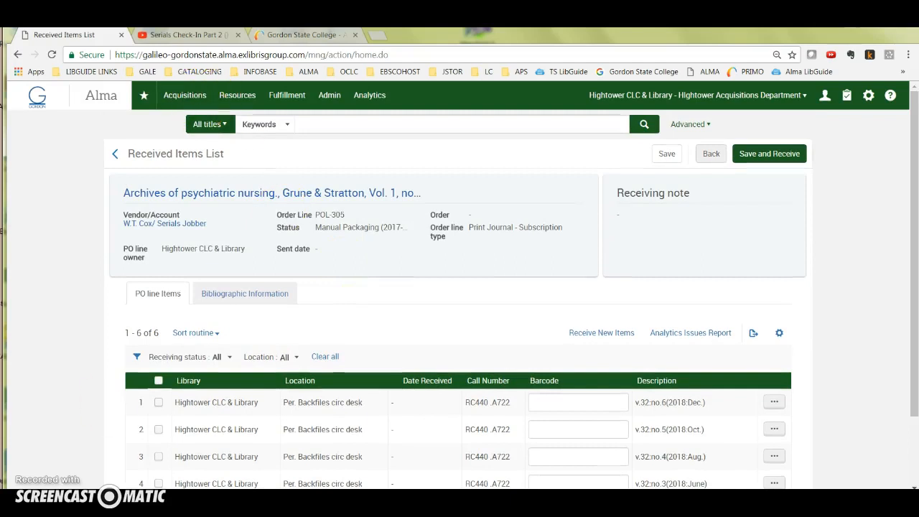
Step: Search all titles for "Archives of psychiatric nursing" and open the items of its Hightower holdings record without a call number
type("Archives of psychiatric nursing")
left_click(648, 128)
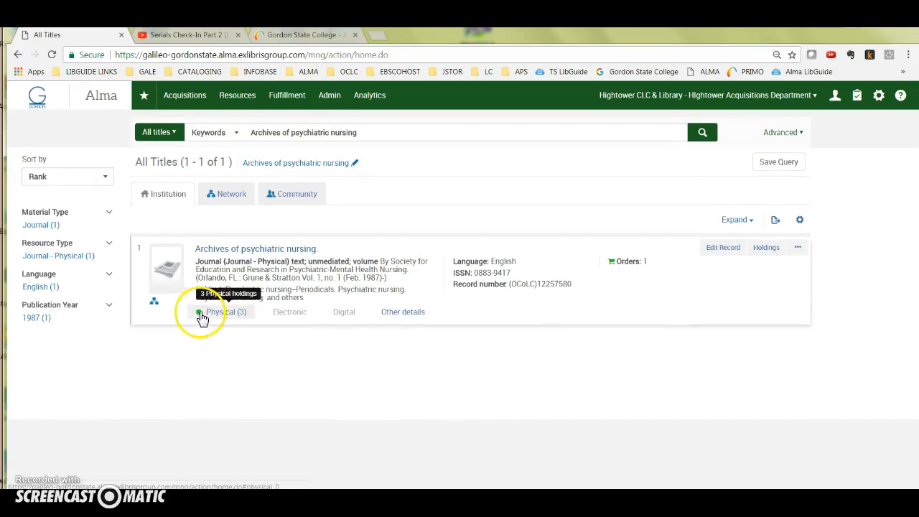
left_click(215, 312)
left_click(212, 425)
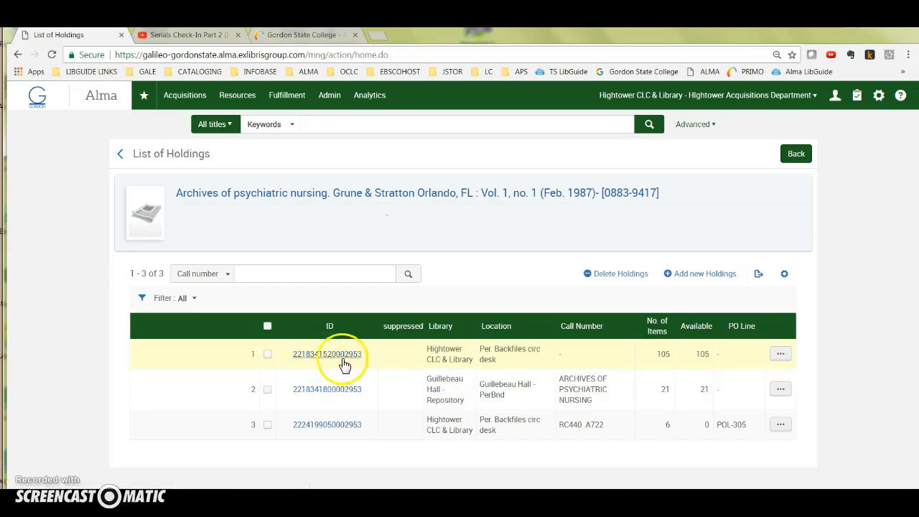
left_click(777, 356)
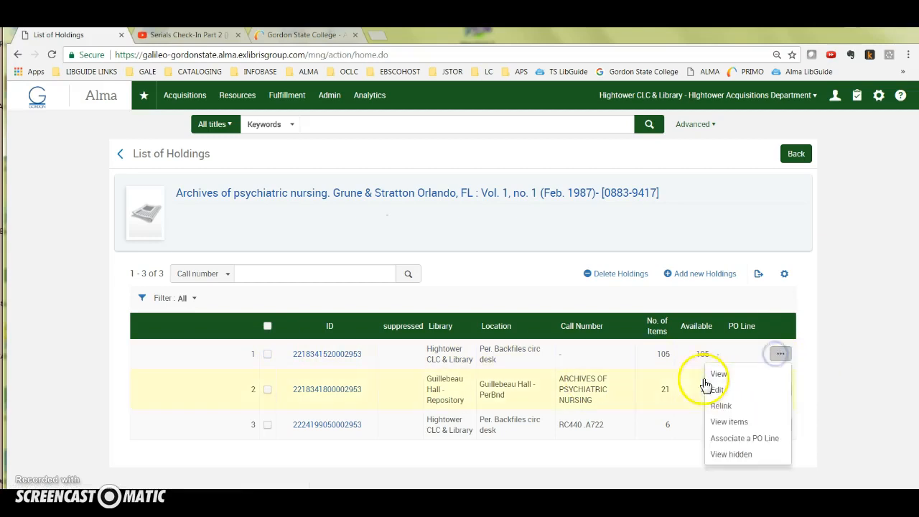
left_click(727, 424)
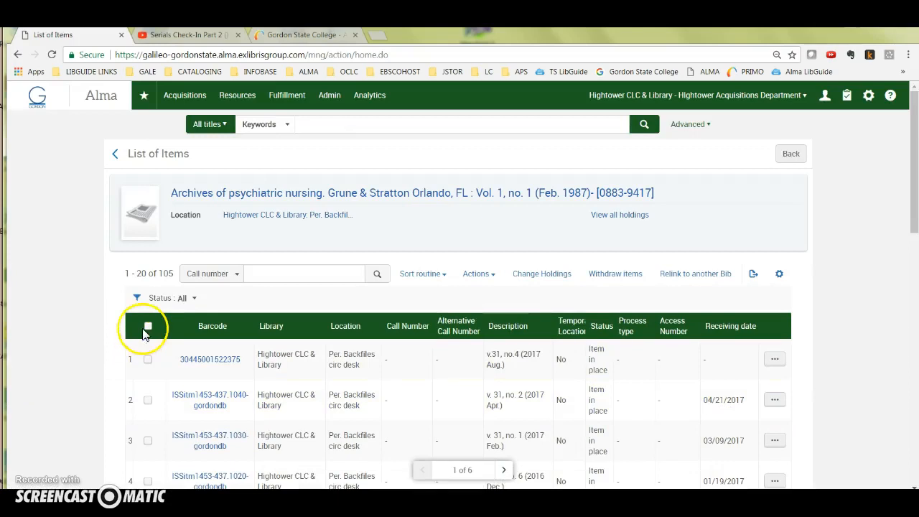
Step: Select all items on the first page and move them to the Hightower holdings with call number RC440 .A722
scroll(172, 316, "down", 2)
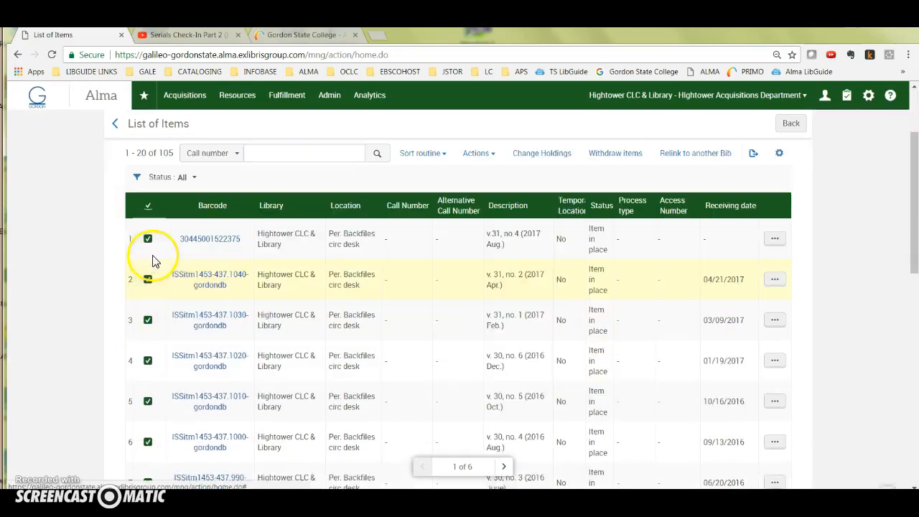
scroll(158, 393, "down", 7)
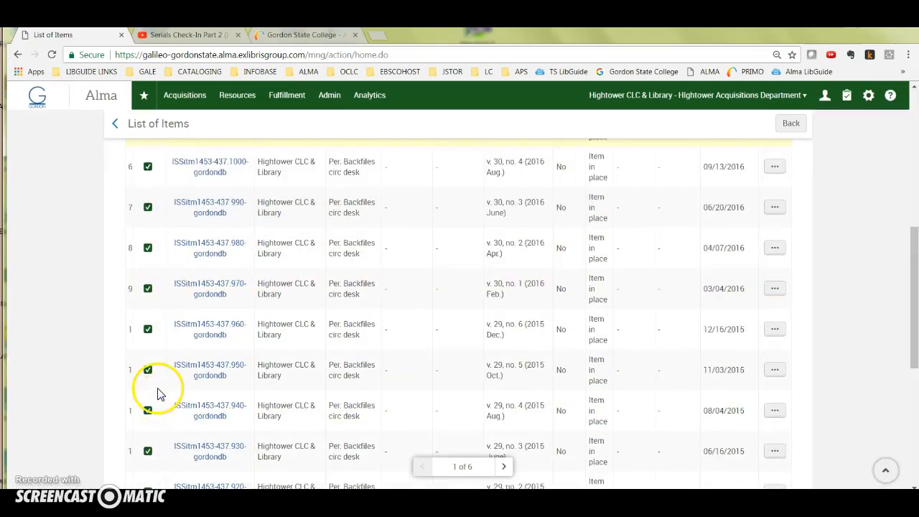
scroll(161, 393, "up", 10)
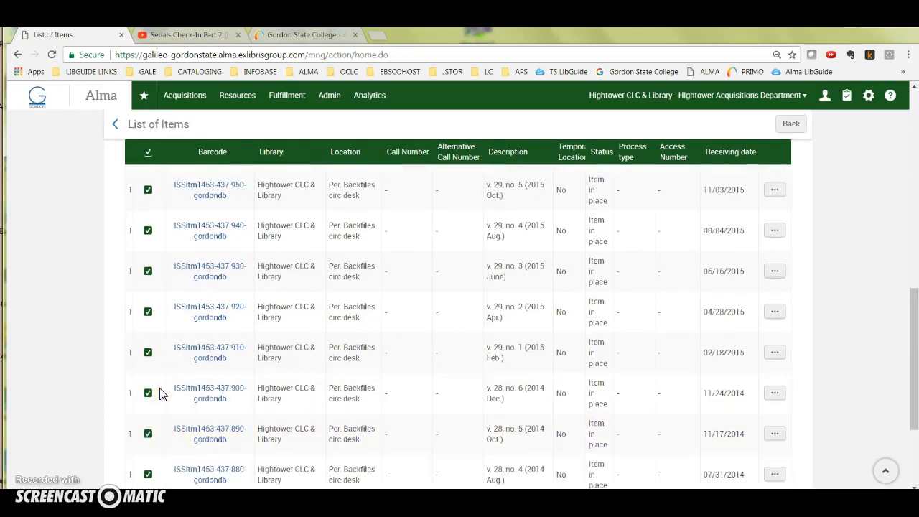
scroll(162, 393, "up", 2)
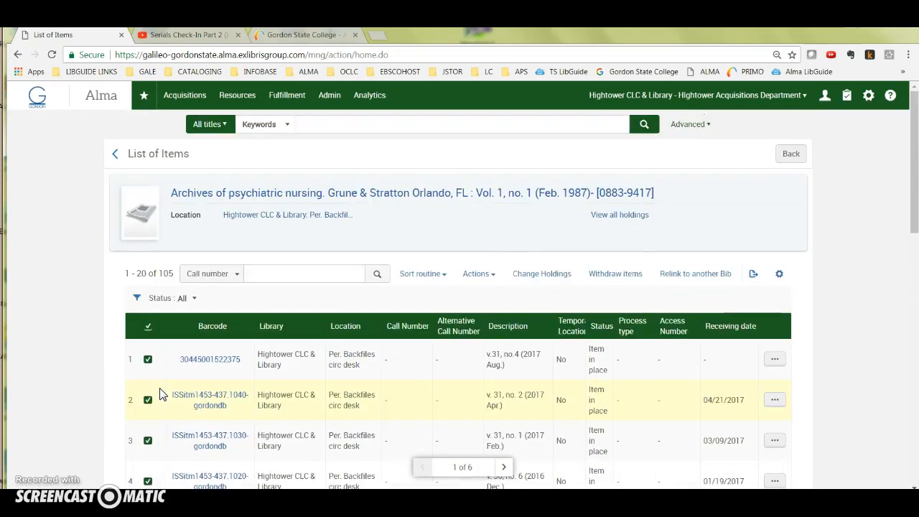
scroll(159, 391, "down", 3)
scroll(160, 392, "up", 2)
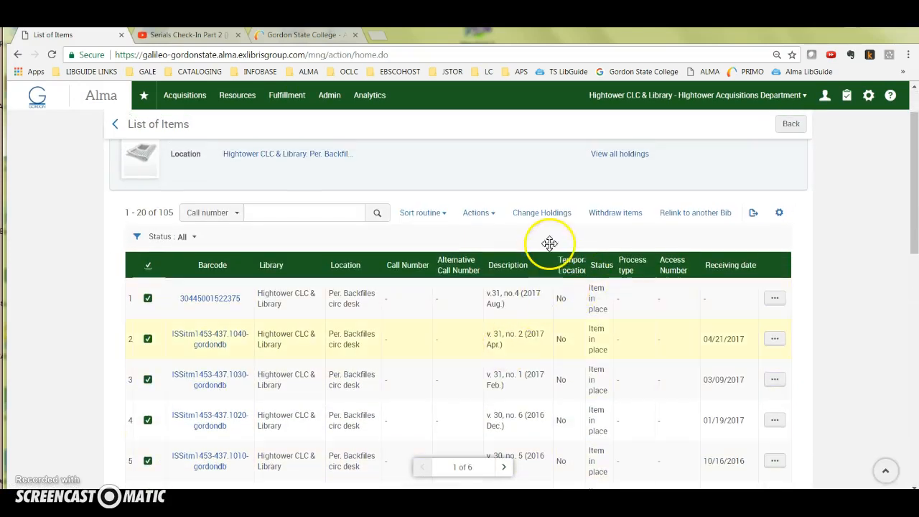
left_click(544, 213)
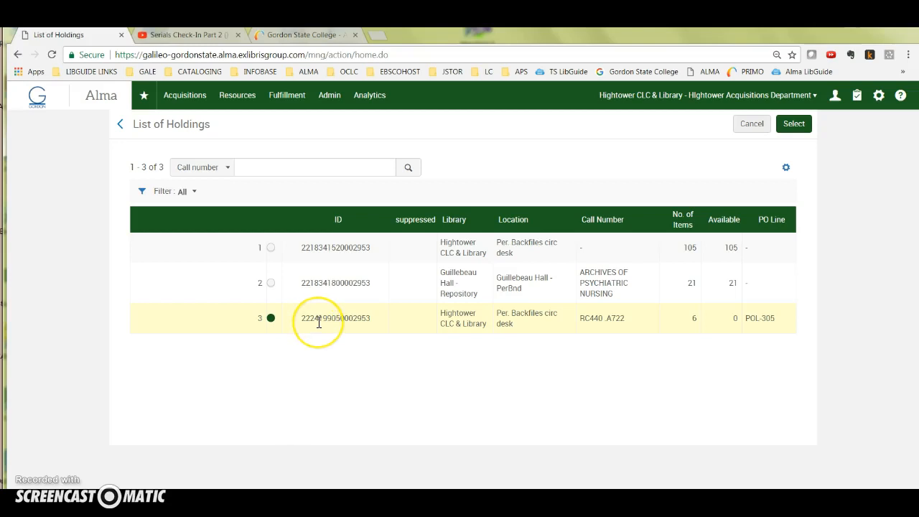
left_click(793, 123)
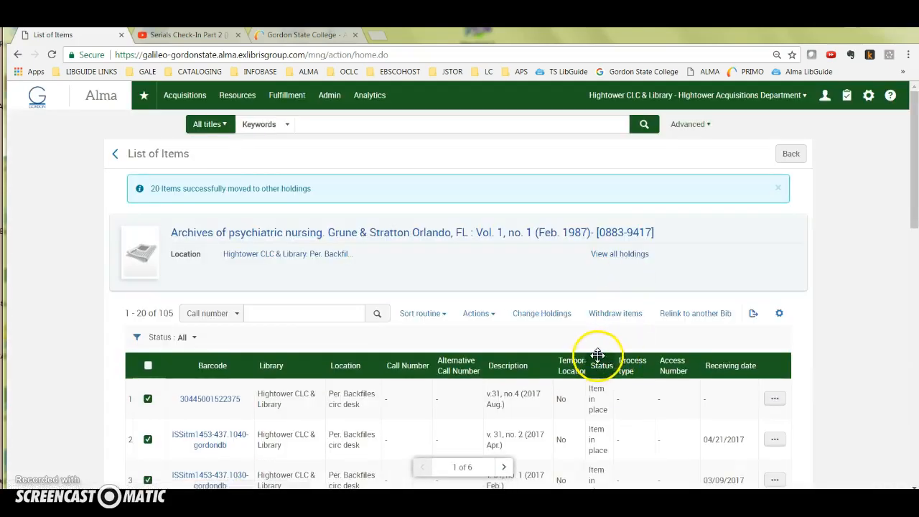
Step: Reopen the items of the Hightower holdings without a call number and move the next page of items to the RC440 .A722 holdings
left_click(793, 154)
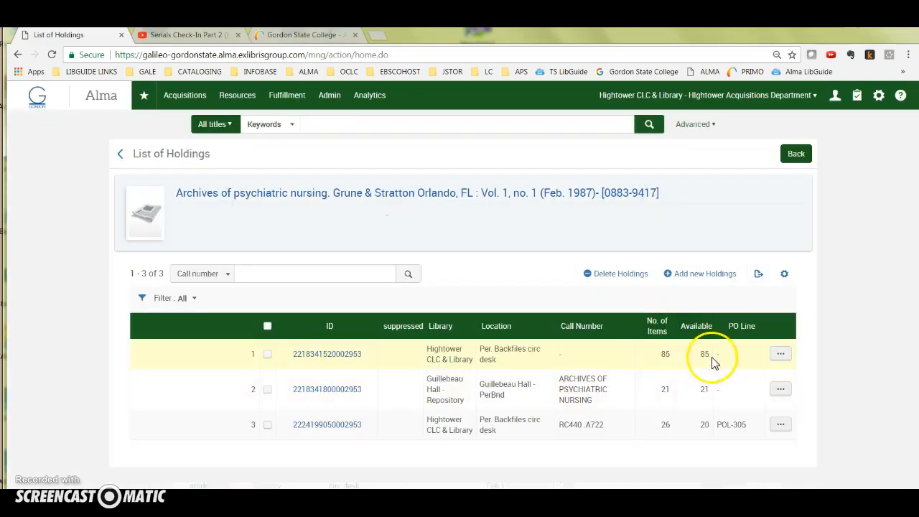
left_click(781, 357)
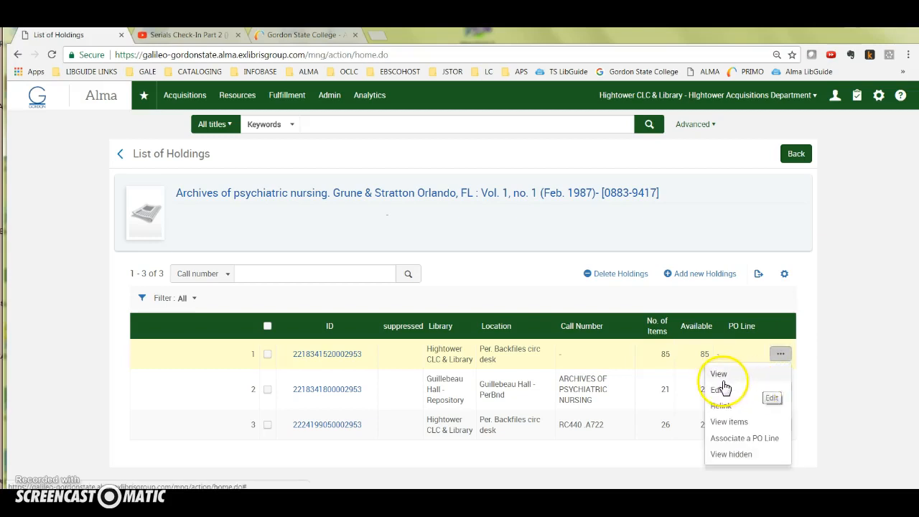
left_click(728, 424)
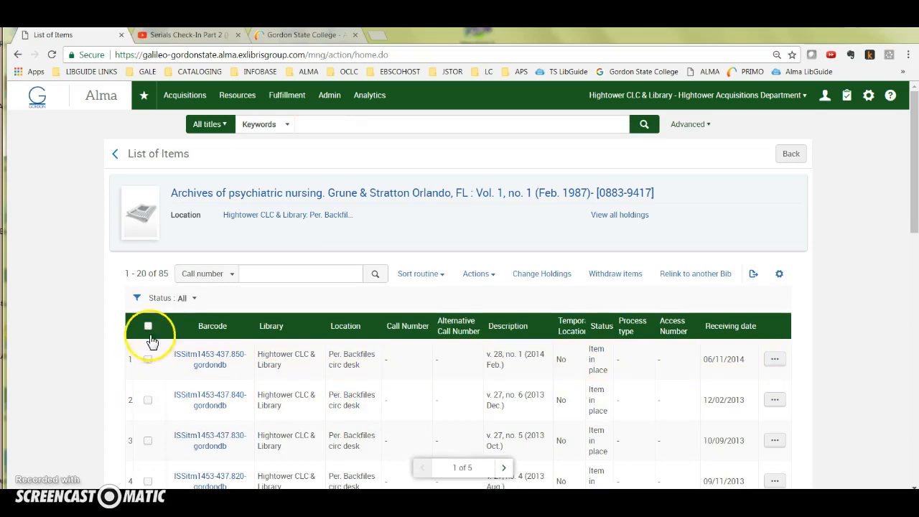
left_click(148, 326)
left_click(520, 277)
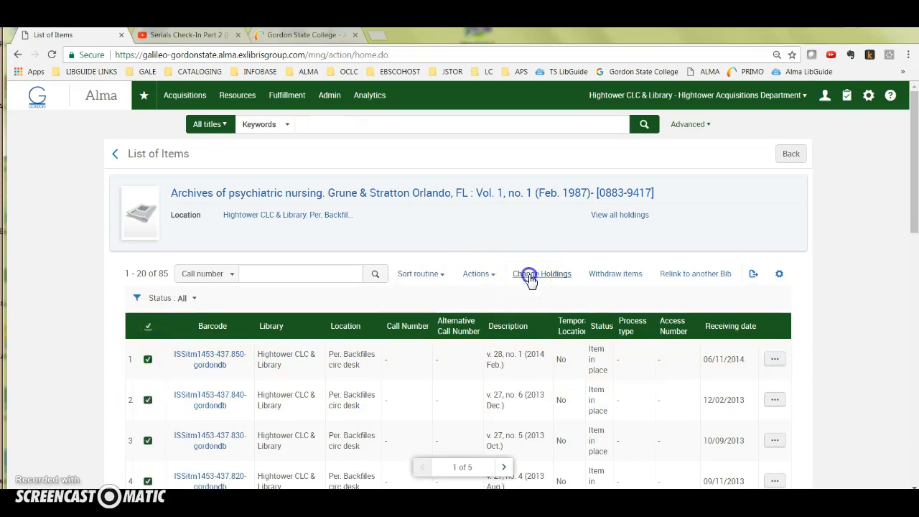
left_click(271, 318)
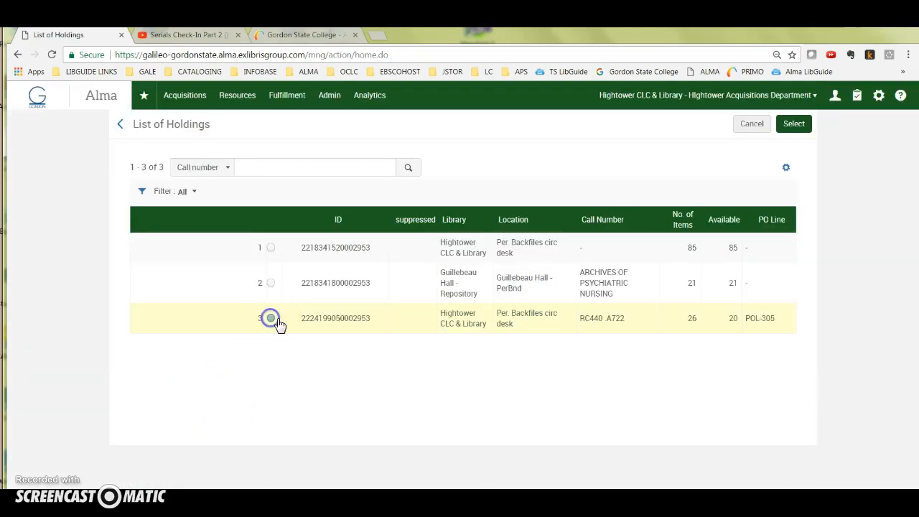
left_click(793, 123)
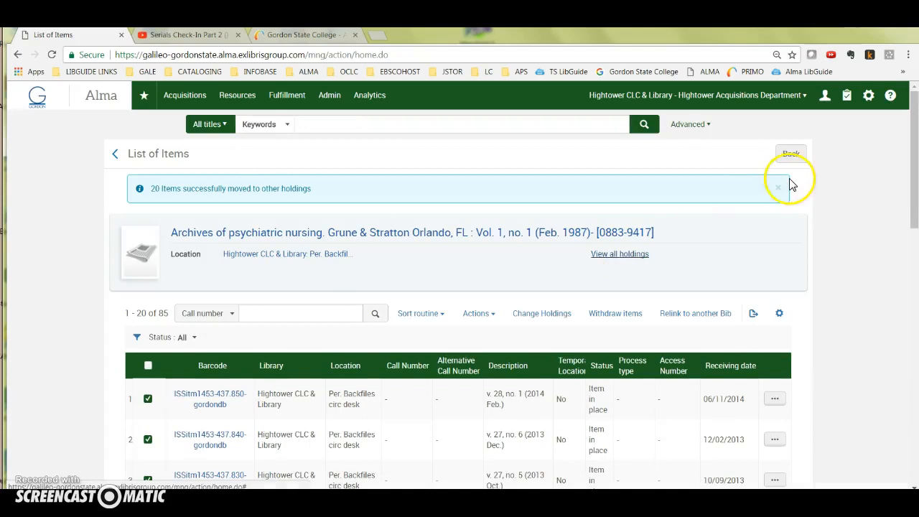
Step: Return to the holdings list and delete the emptied Hightower holdings record that has no call number
left_click(798, 158)
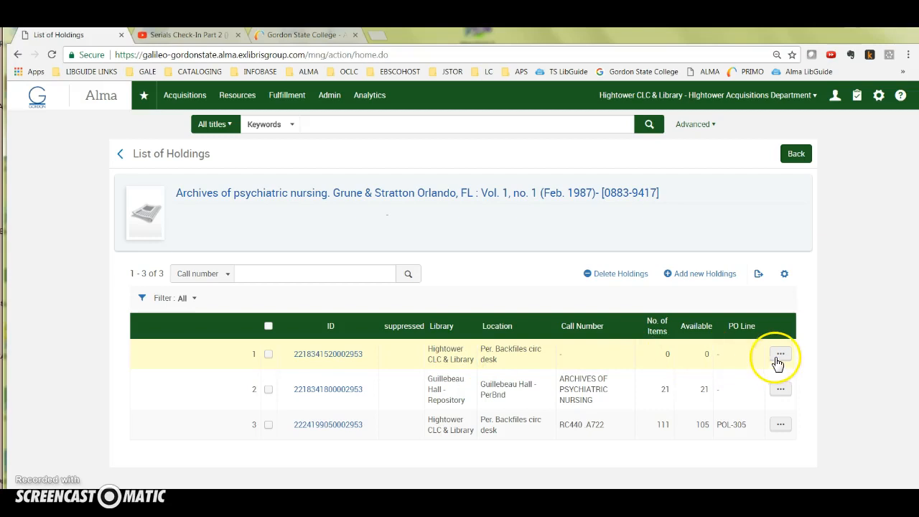
left_click(268, 354)
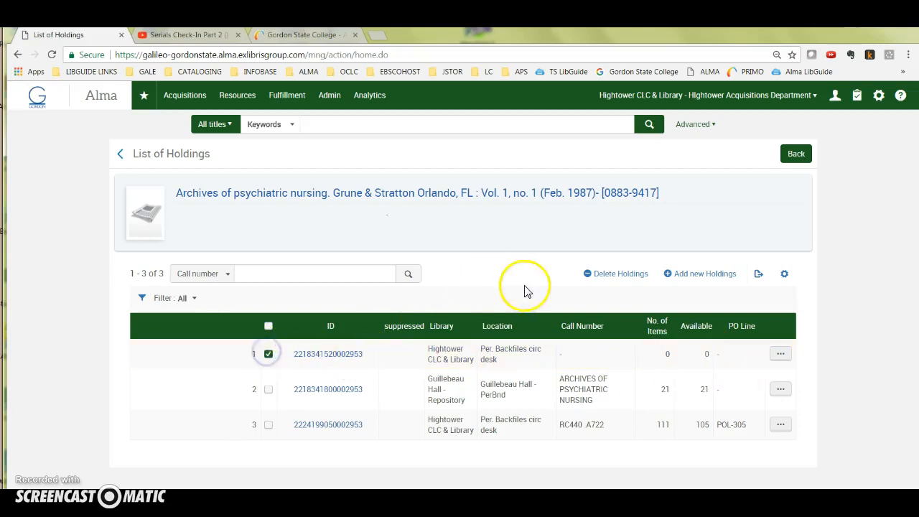
left_click(620, 276)
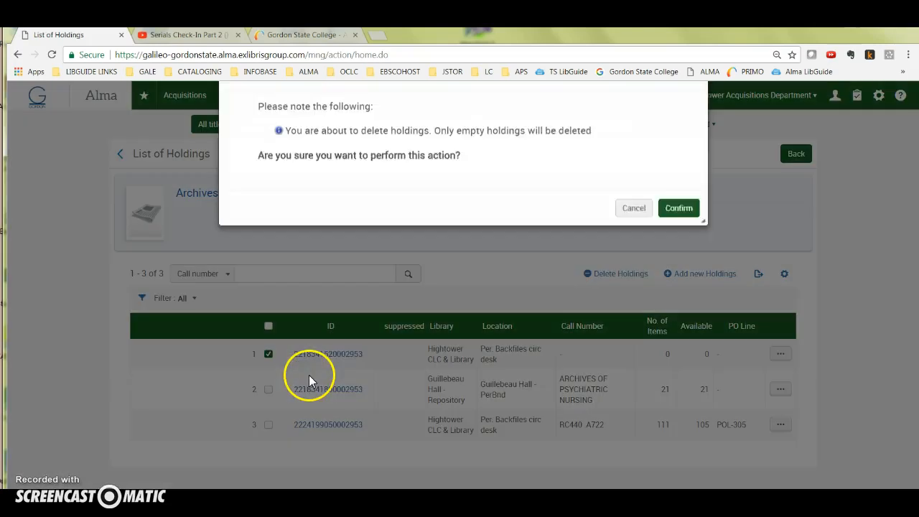
left_click(679, 252)
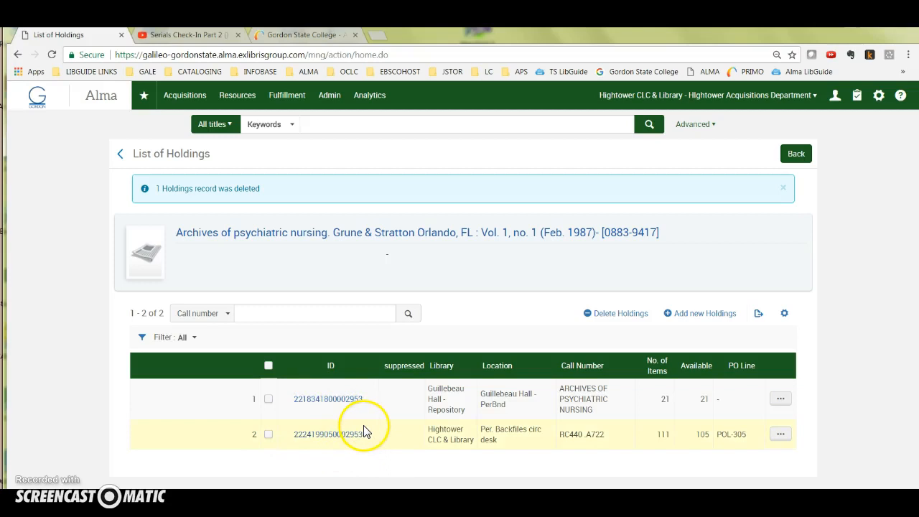
Step: View the record of the Hightower holdings with call number RC440 .A722
left_click(774, 436)
left_click(719, 454)
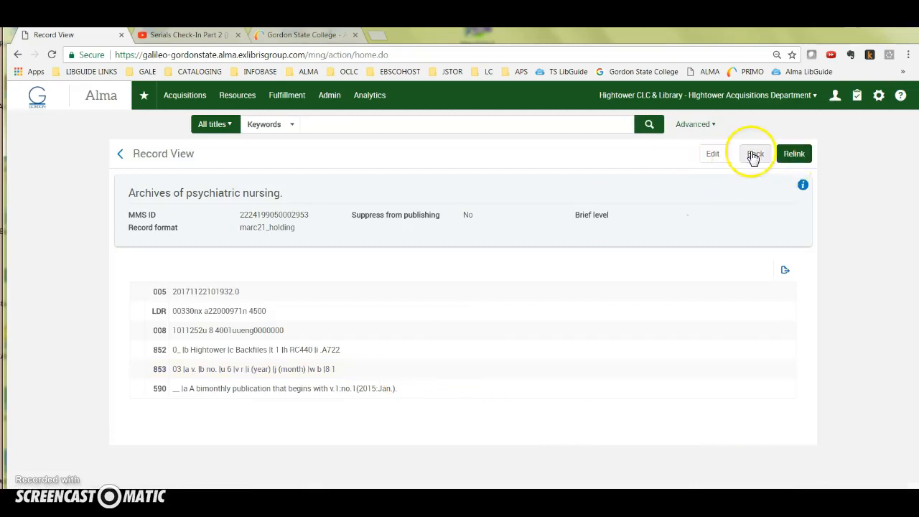
Step: Leave the holdings record view and open the list of orders for receiving new material
left_click(757, 155)
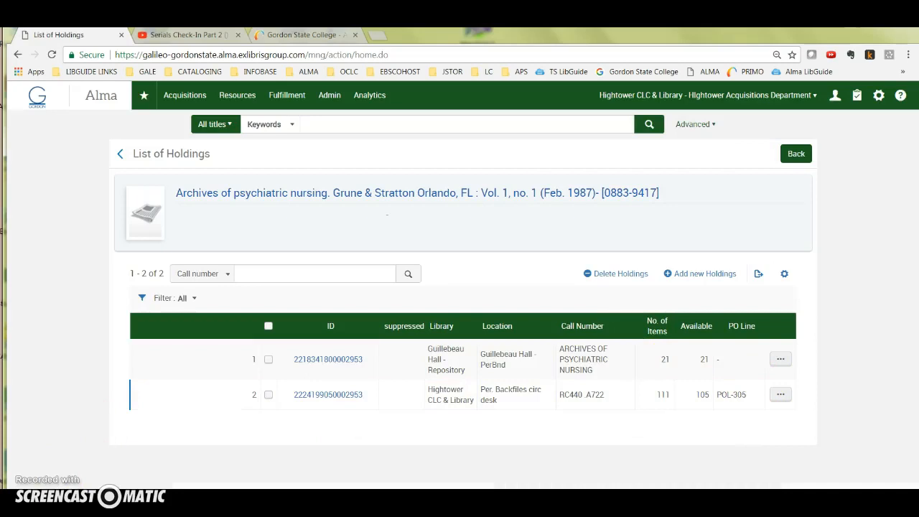
left_click(193, 97)
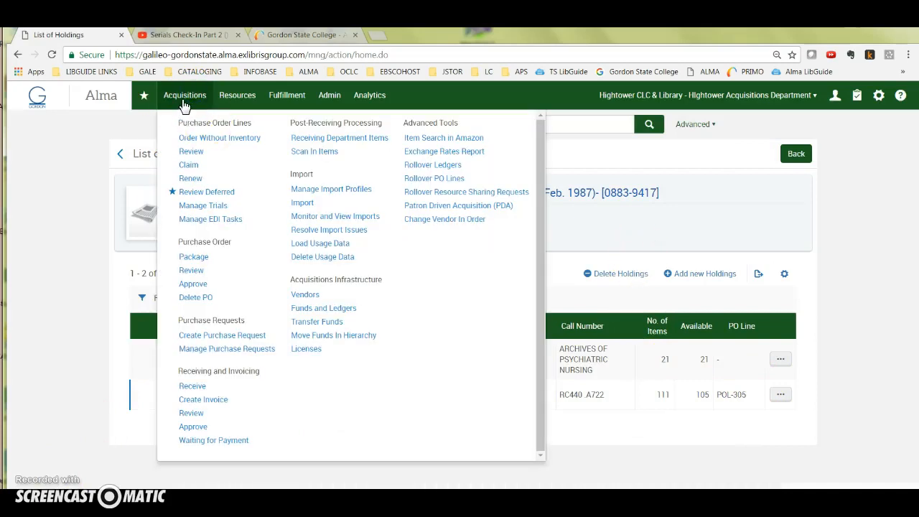
left_click(194, 386)
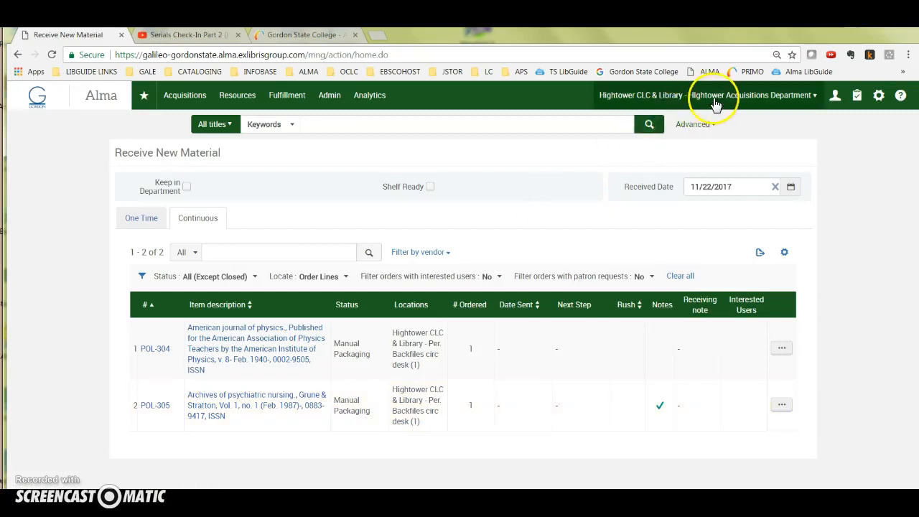
Step: Check the list of available library departments while keeping Hightower Acquisitions Department as the current location
left_click(715, 105)
left_click(651, 125)
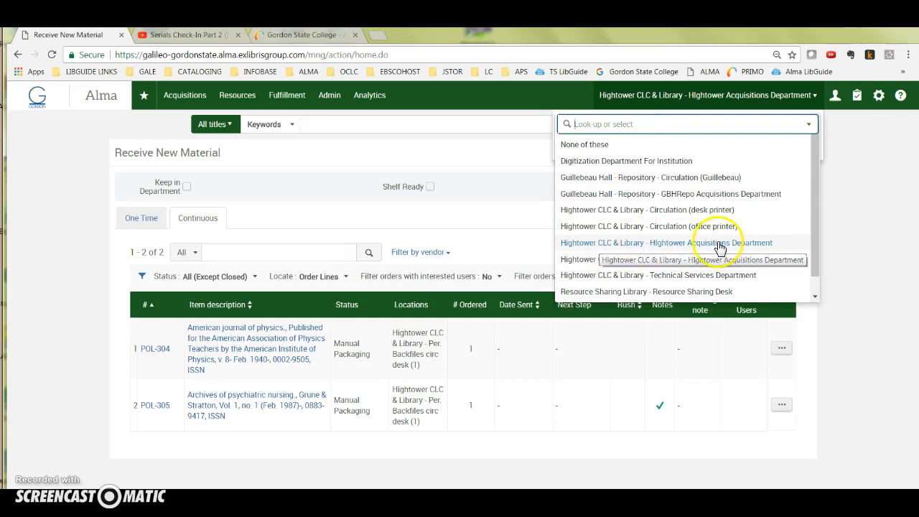
left_click(505, 247)
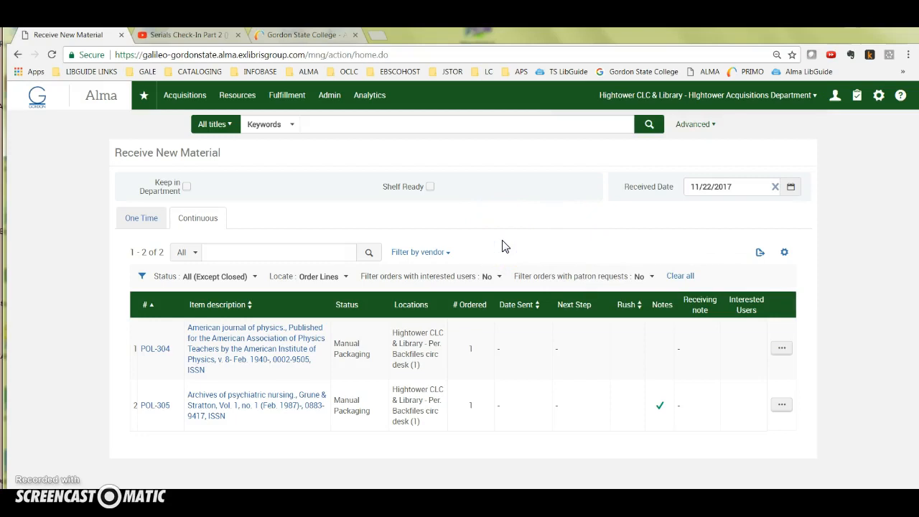
Step: Look through the one-time orders awaiting receipt and return to the continuous orders
left_click(130, 220)
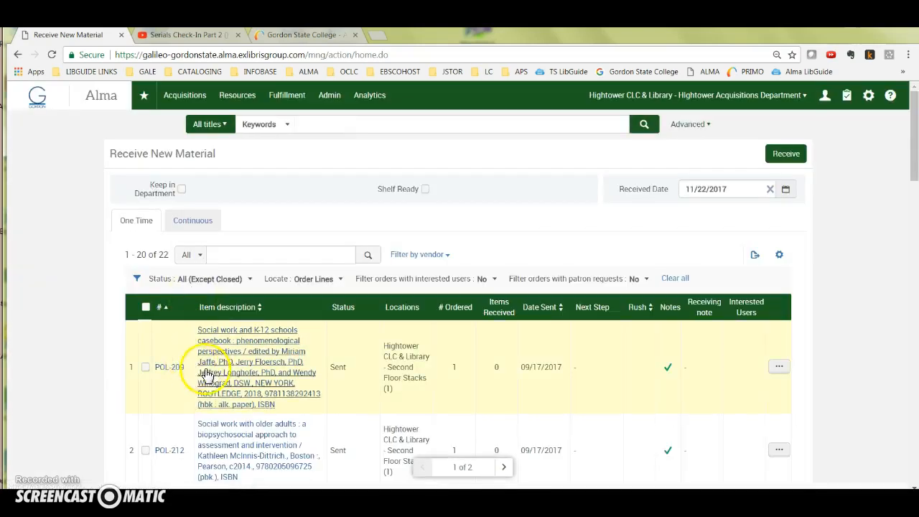
scroll(229, 376, "down", 3)
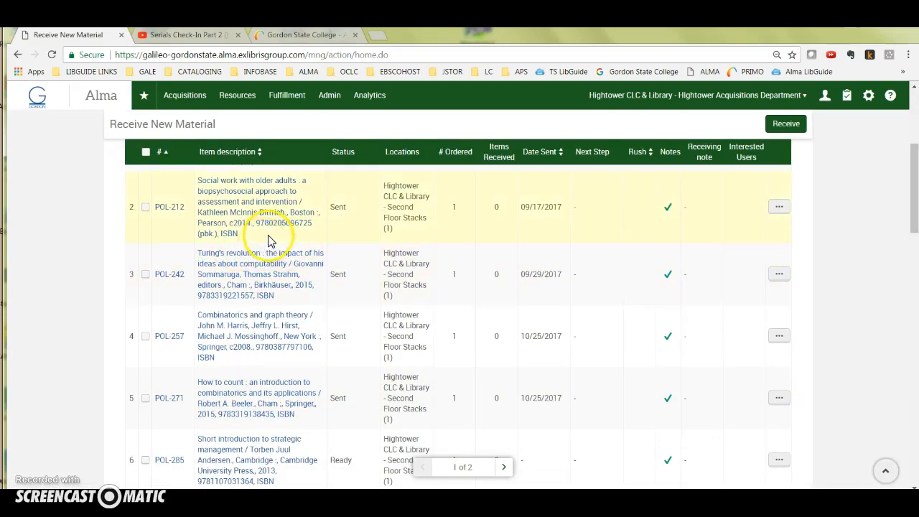
scroll(273, 352, "down", 3)
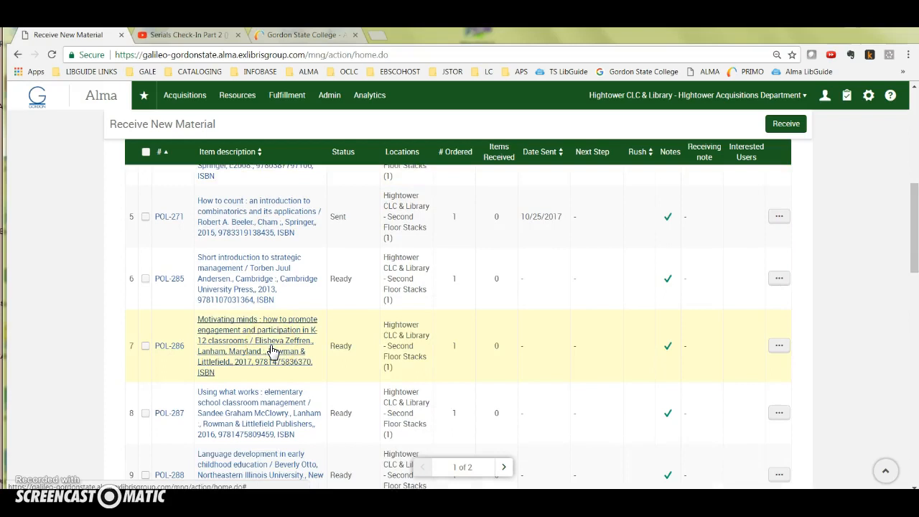
scroll(271, 353, "up", 5)
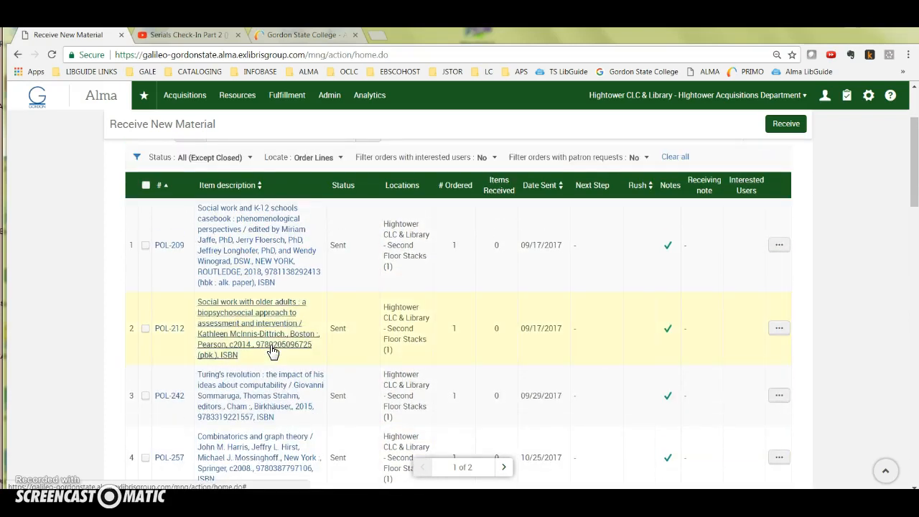
left_click(203, 232)
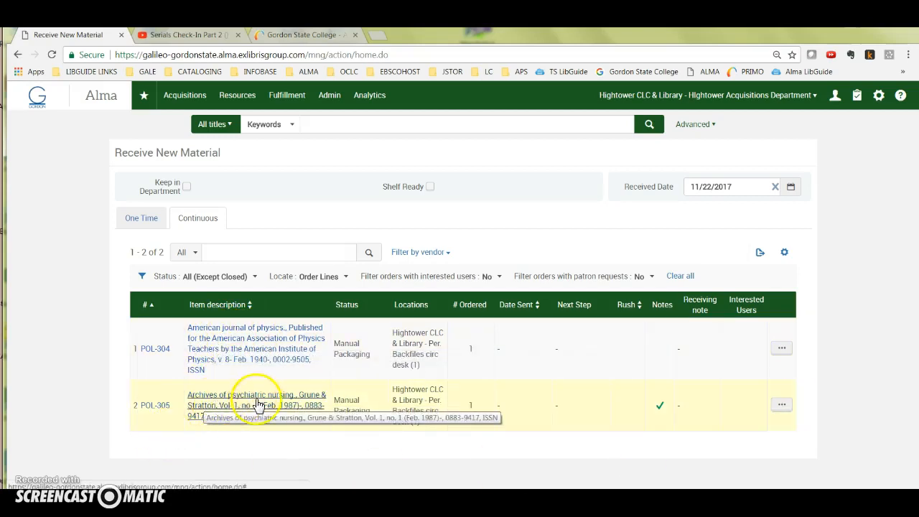
Step: Open the items of the Archives of psychiatric nursing order line and filter them by the receiving status Not Received
left_click(782, 406)
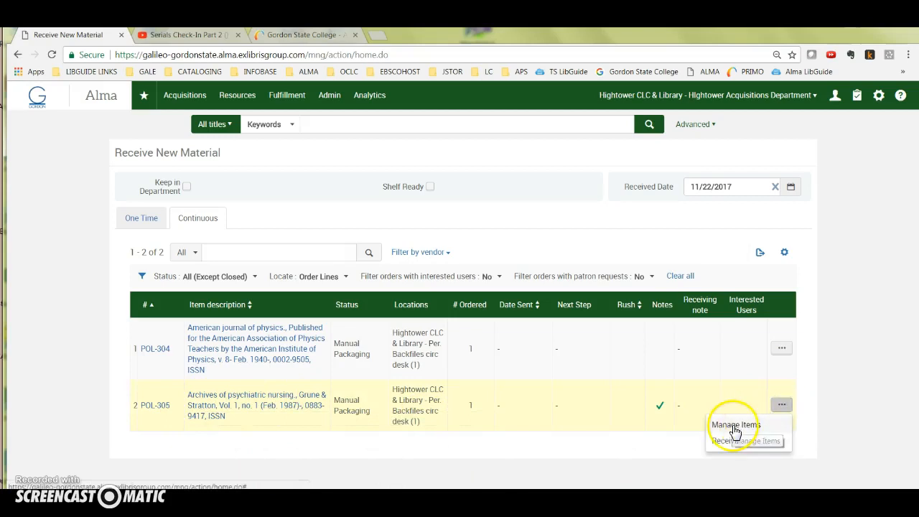
left_click(735, 426)
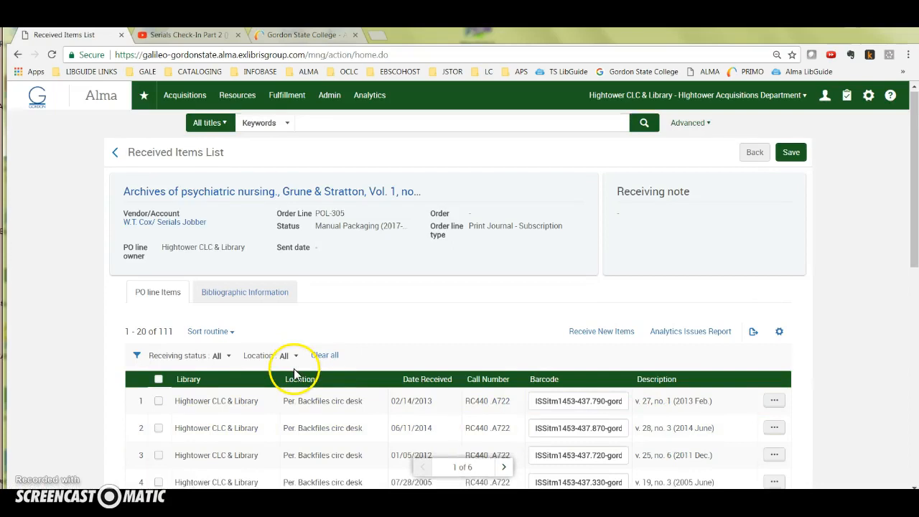
scroll(289, 356, "down", 1)
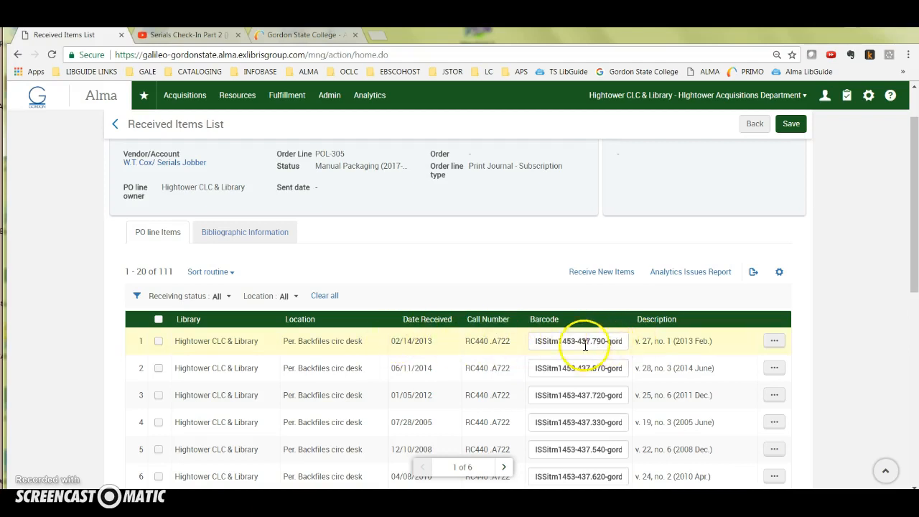
left_click(228, 299)
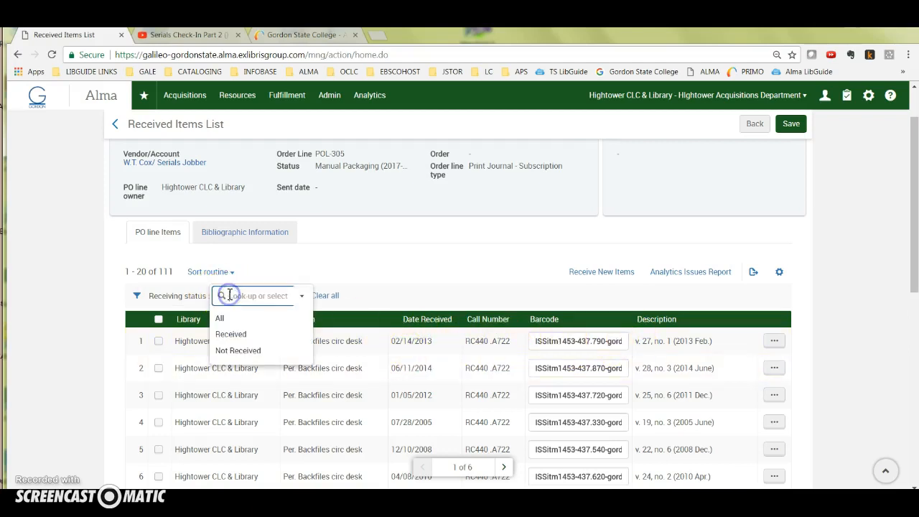
left_click(231, 353)
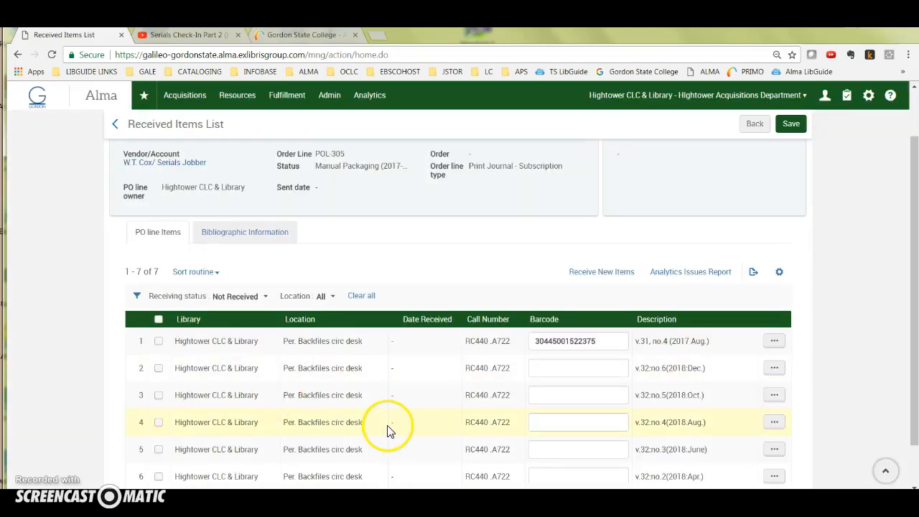
Step: Examine the unreceived issues and the actions available for v.32:no.6(2018:Dec.), and return to the continuous orders
scroll(387, 430, "down", 1)
left_click(550, 316)
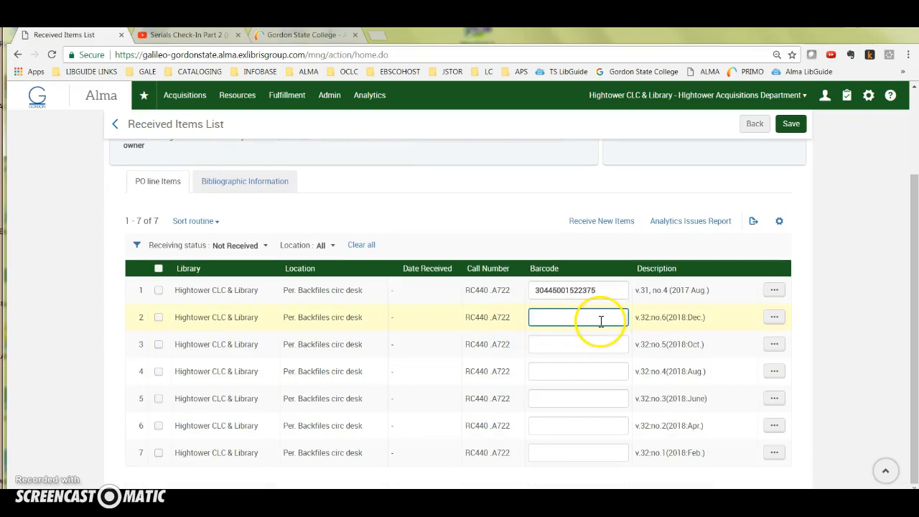
left_click(779, 317)
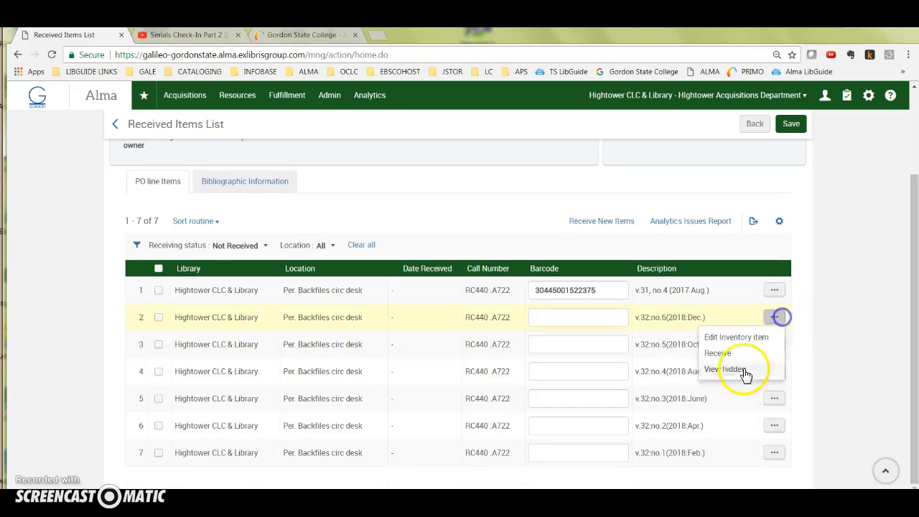
left_click(827, 324)
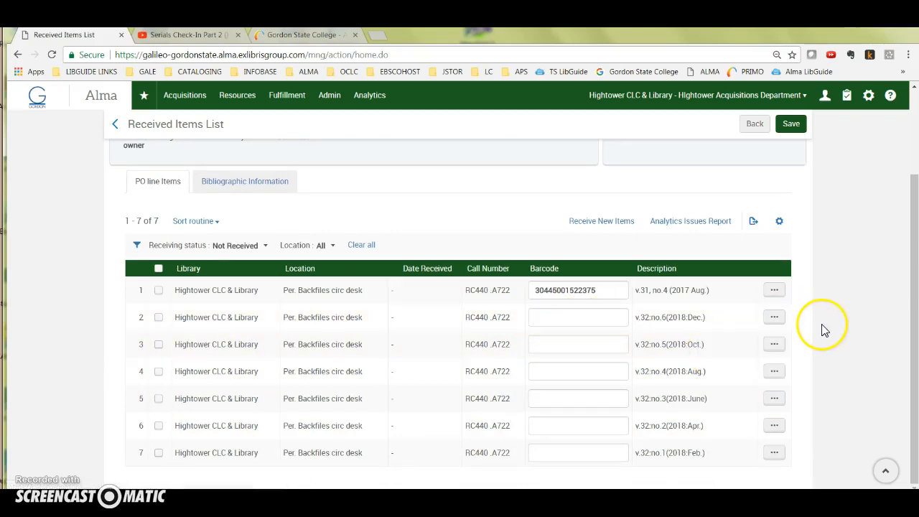
scroll(824, 329, "up", 3)
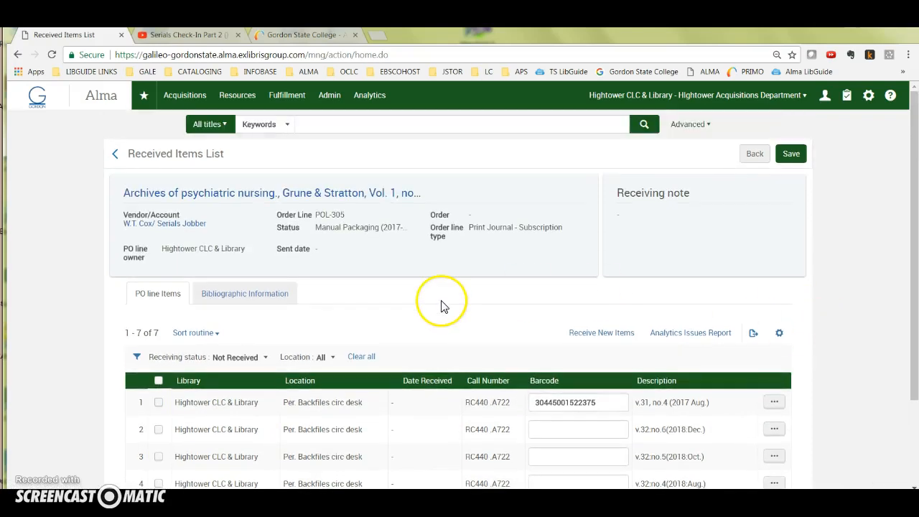
left_click(754, 154)
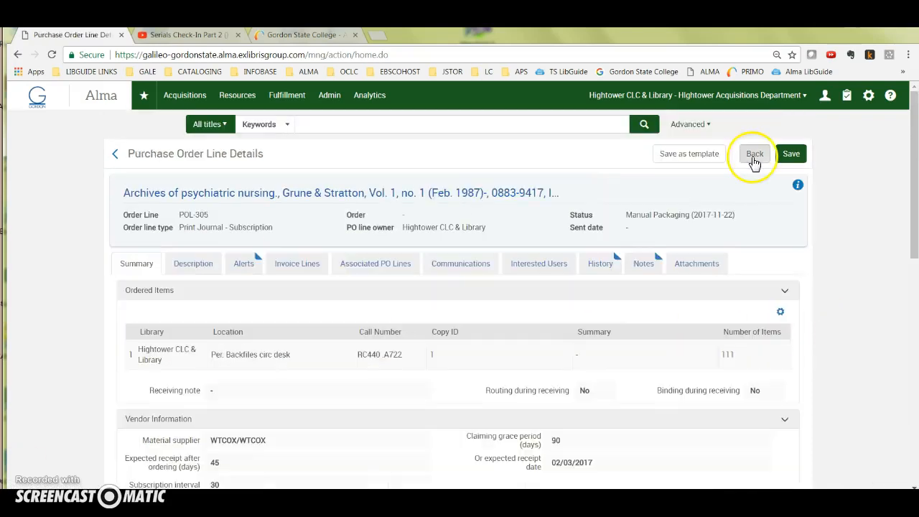
left_click(754, 155)
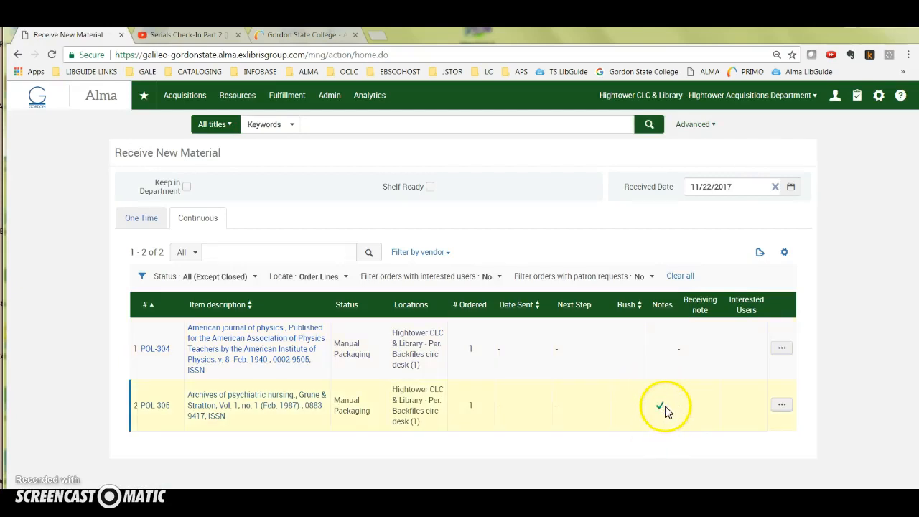
Step: Open the purchase order line details of Archives of psychiatric nursing and view its notes
left_click(155, 408)
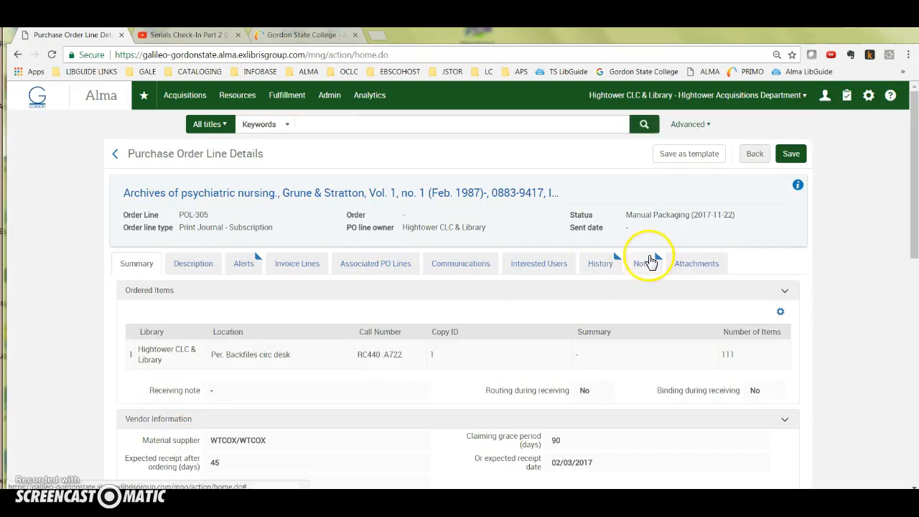
left_click(646, 263)
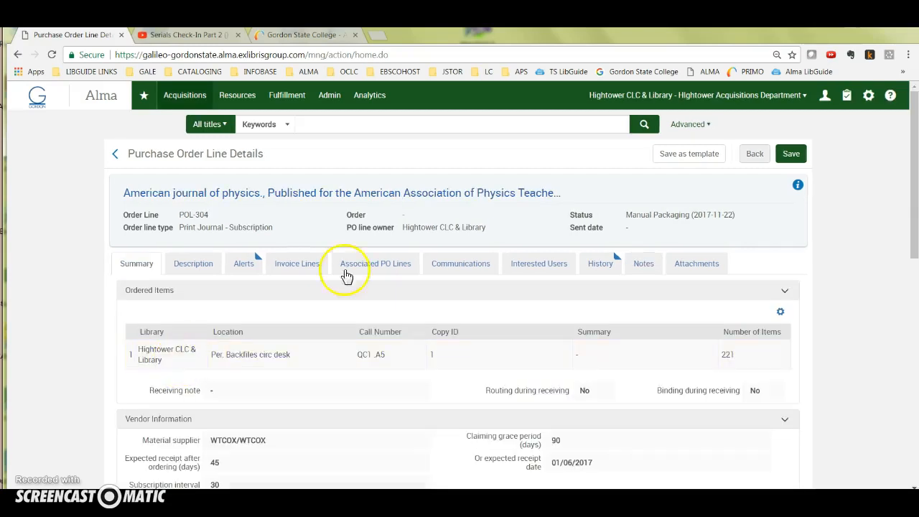
Step: Open the list of purchase order lines to package and select the American journal of physics line
left_click(191, 96)
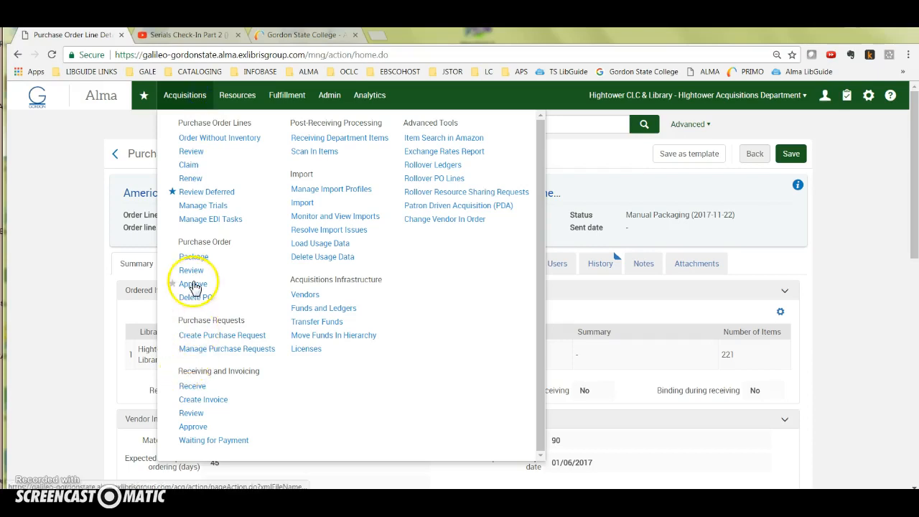
left_click(194, 256)
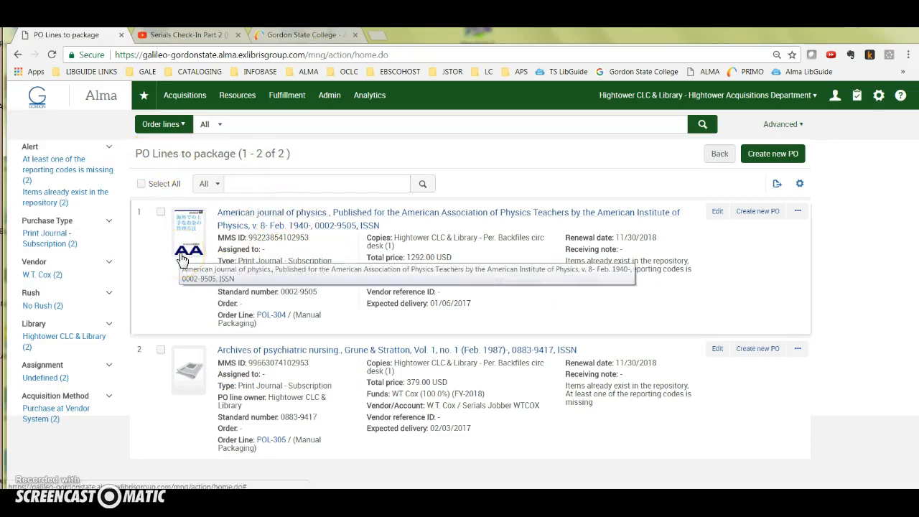
left_click(161, 213)
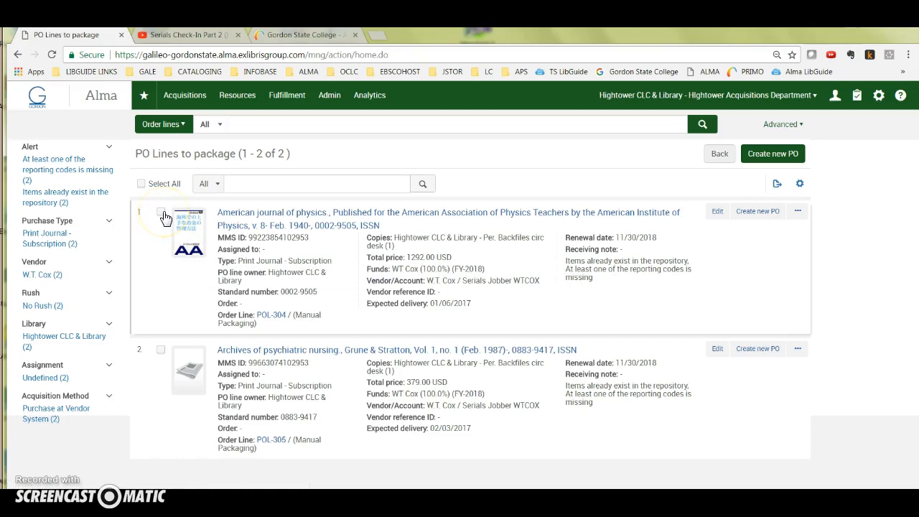